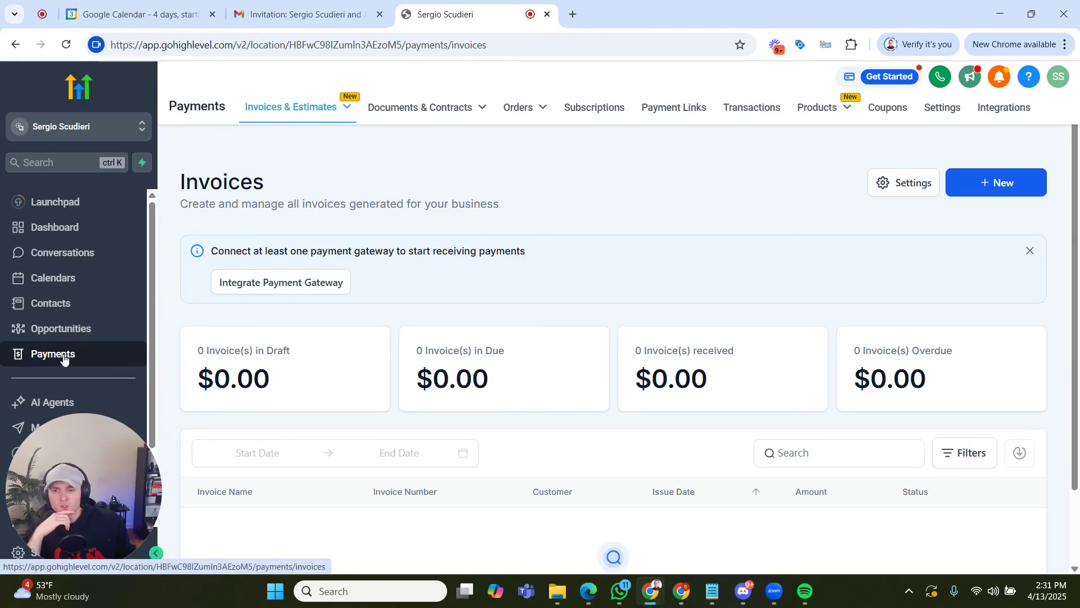
- Create a new documents and contracts template by uploading the existing PDF Template Digital Marketing Agreement
mouse_move(474, 112)
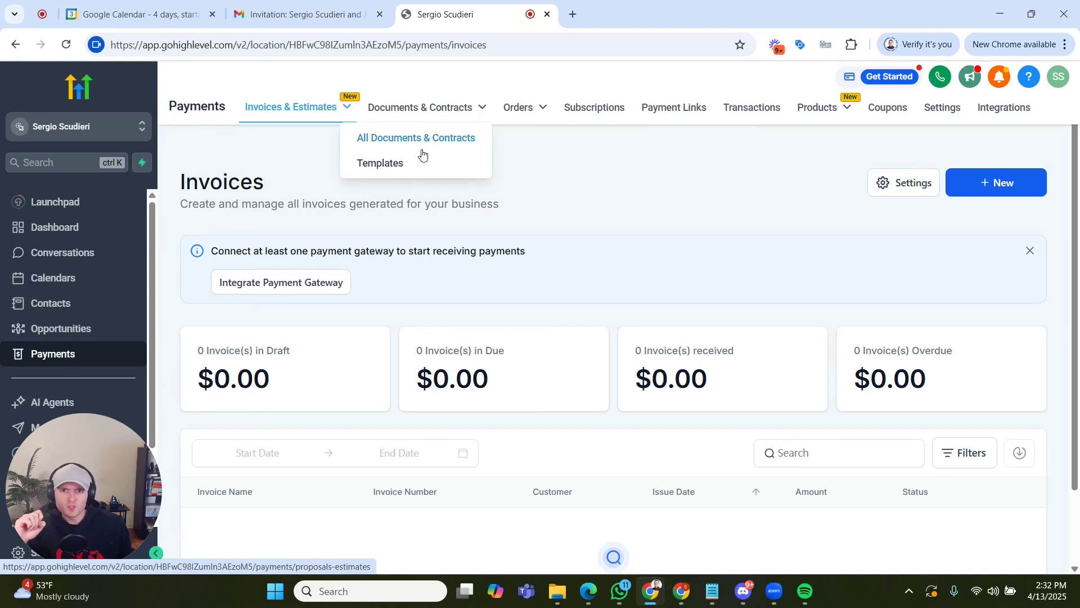
left_click(413, 163)
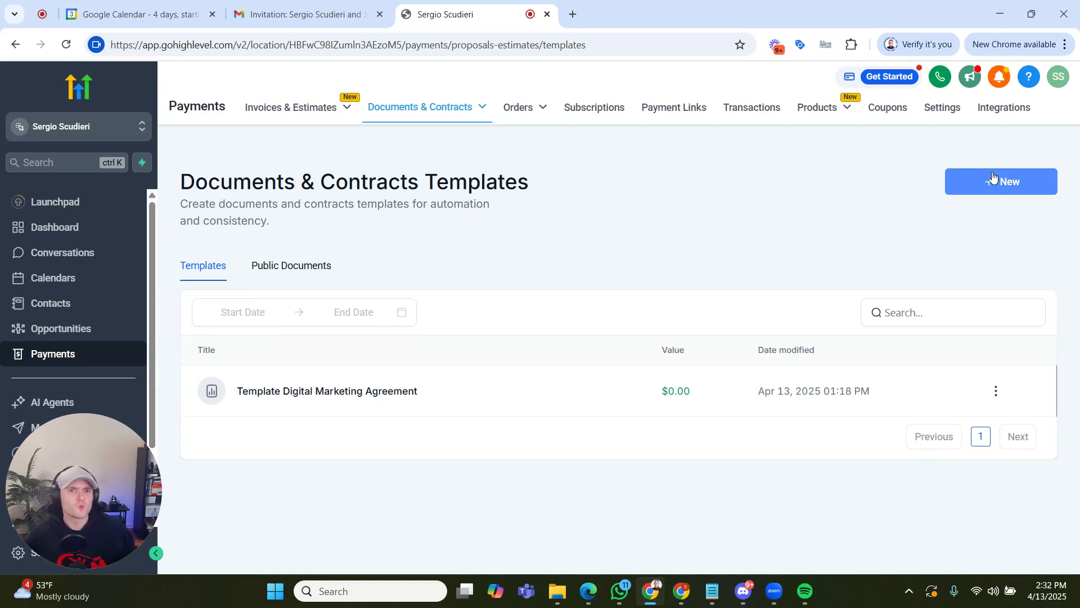
left_click(1036, 191)
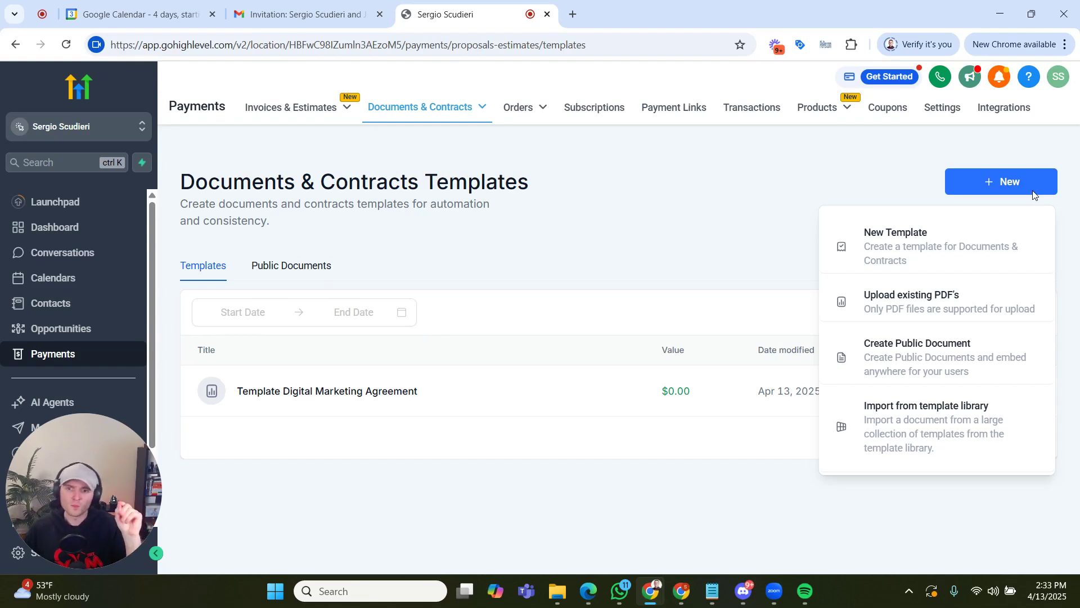
left_click(967, 295)
left_click(570, 350)
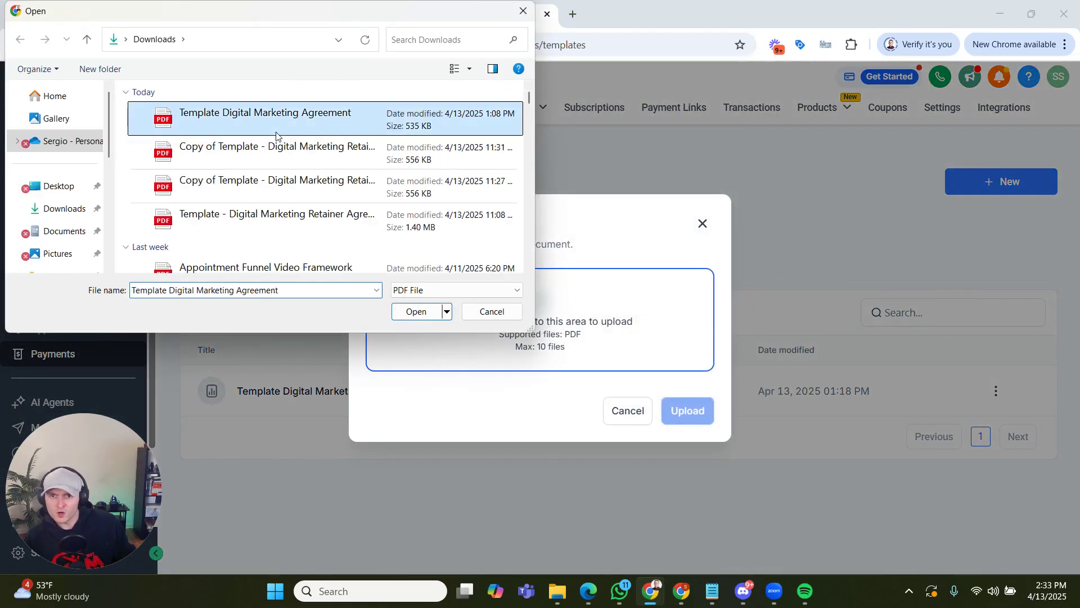
double_click(279, 136)
left_click(687, 439)
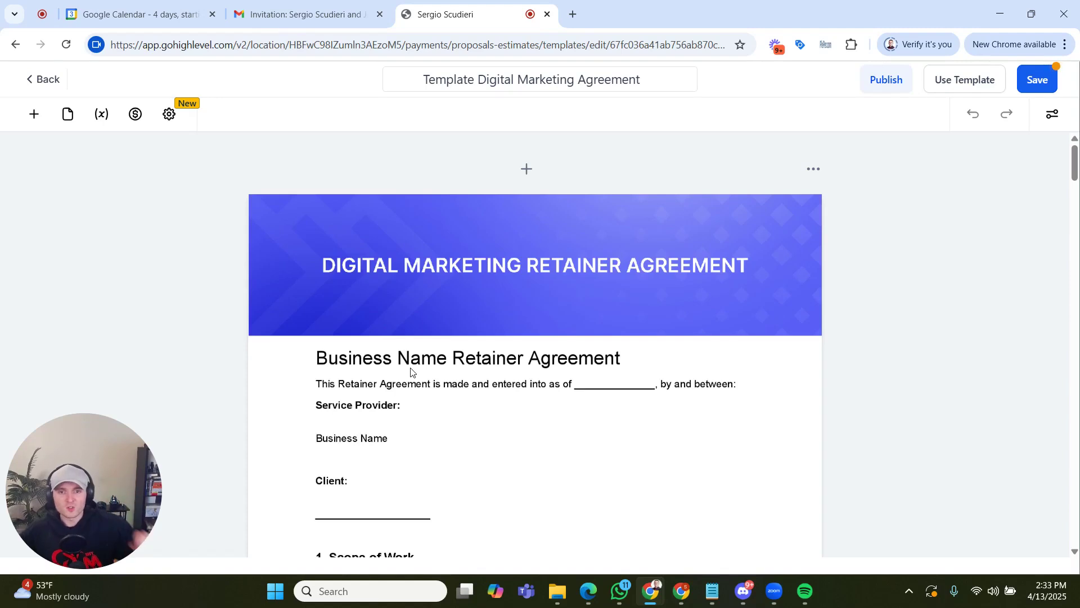
- Add a date field on the agreement date blank in the opening paragraph and assign it to the Sender
scroll(362, 464, "down", 1)
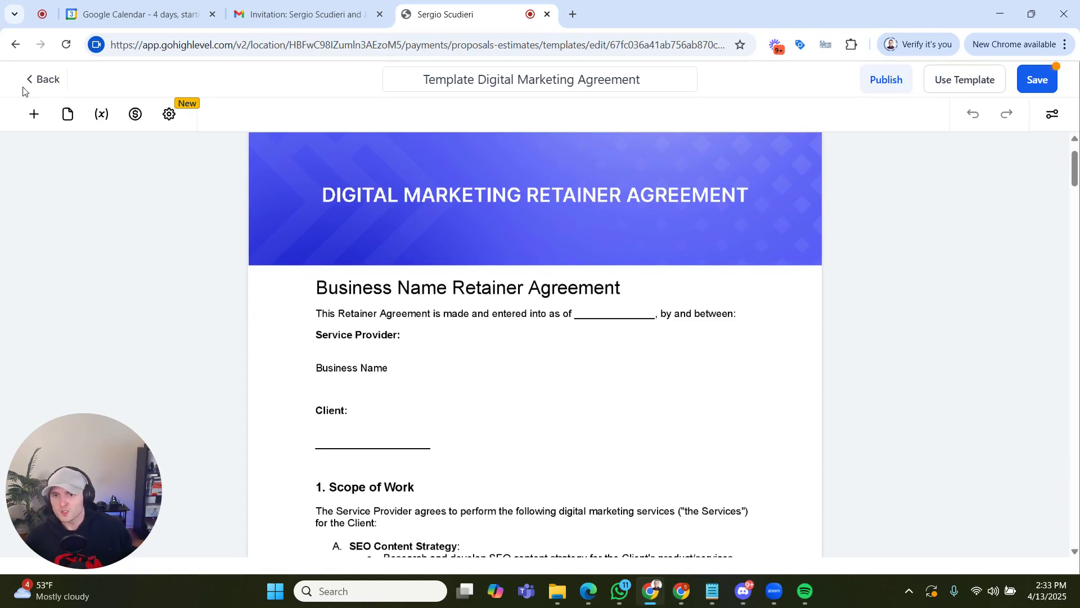
left_click(35, 116)
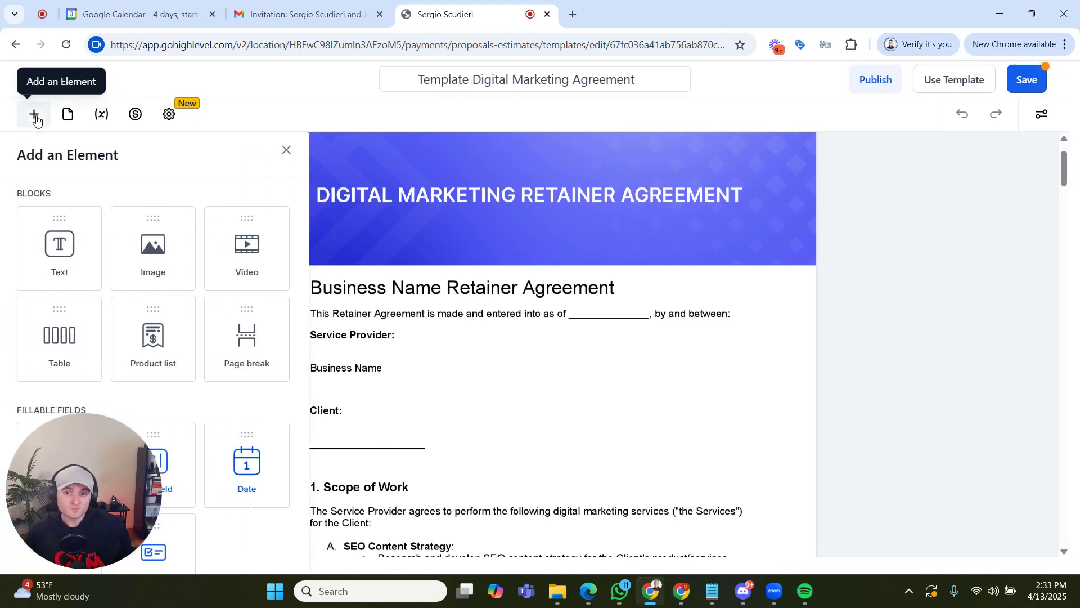
left_click_drag(72, 435, 991, 90)
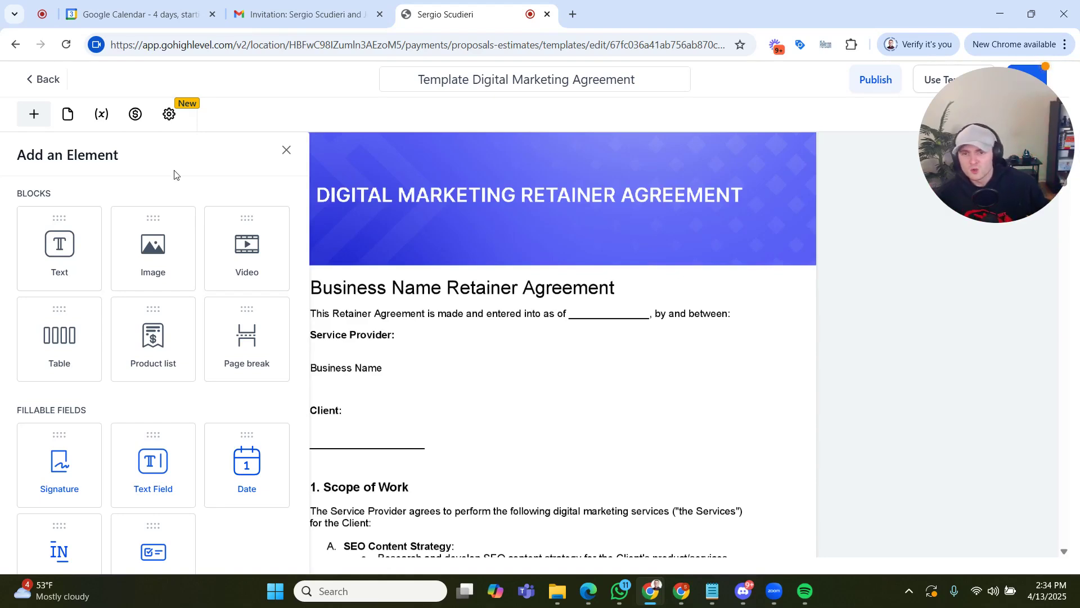
left_click_drag(243, 472, 619, 309)
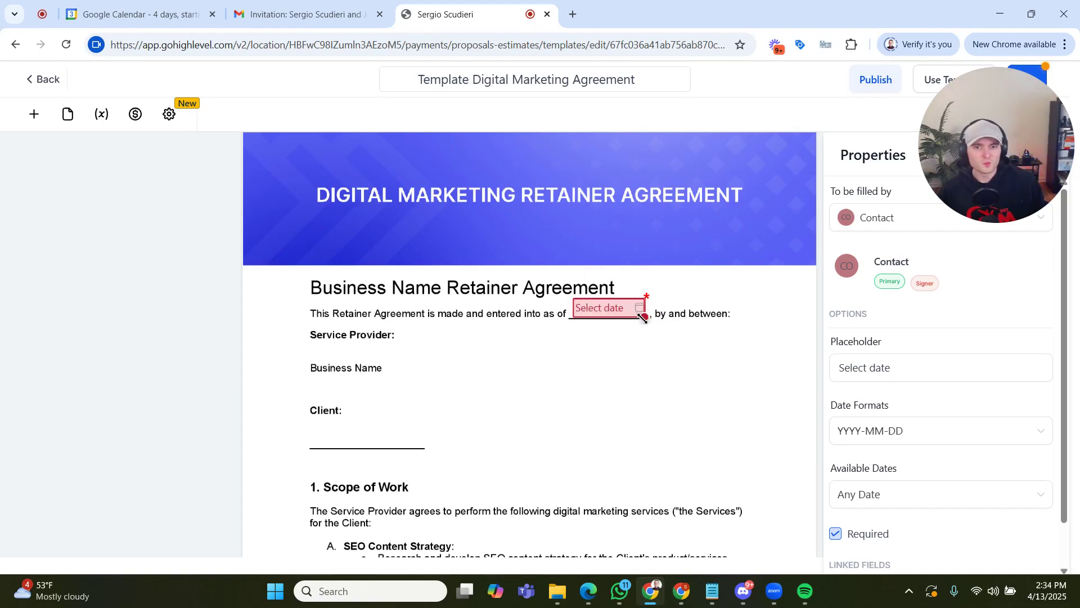
left_click_drag(987, 158, 45, 420)
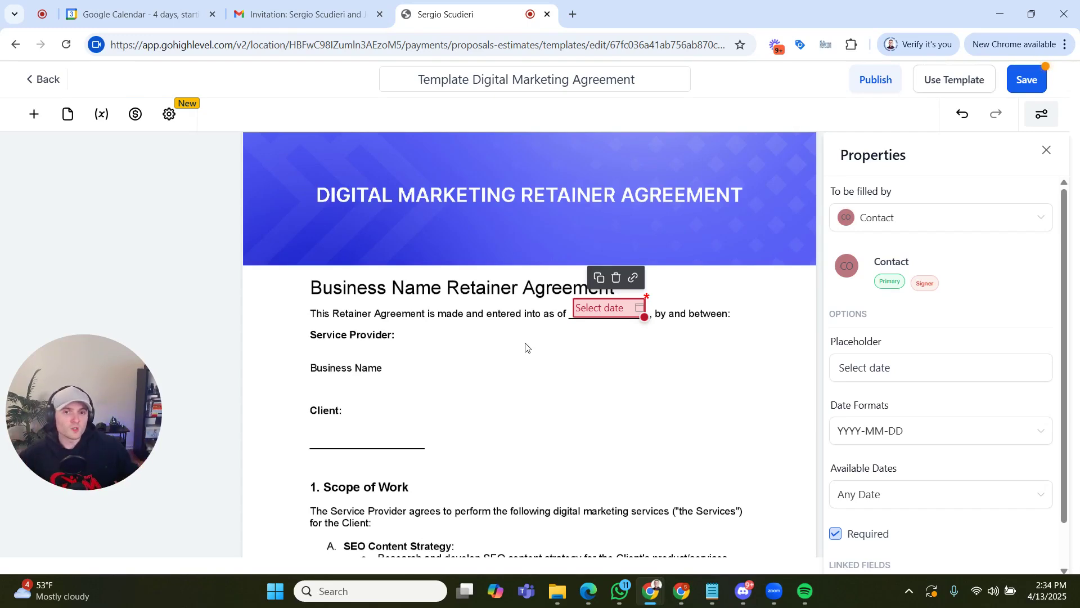
left_click(950, 224)
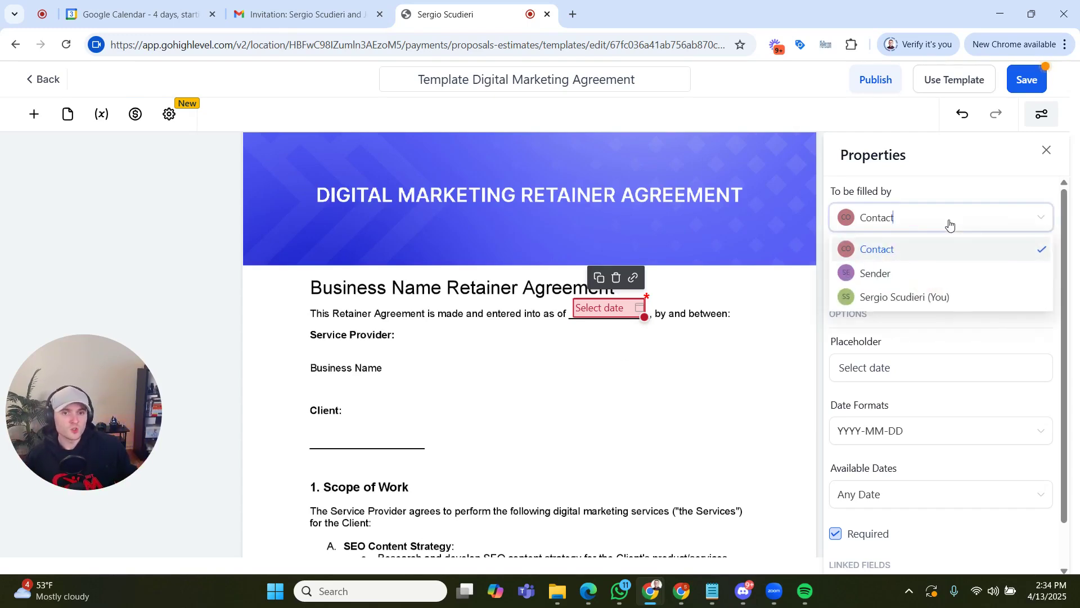
left_click(933, 269)
left_click(551, 352)
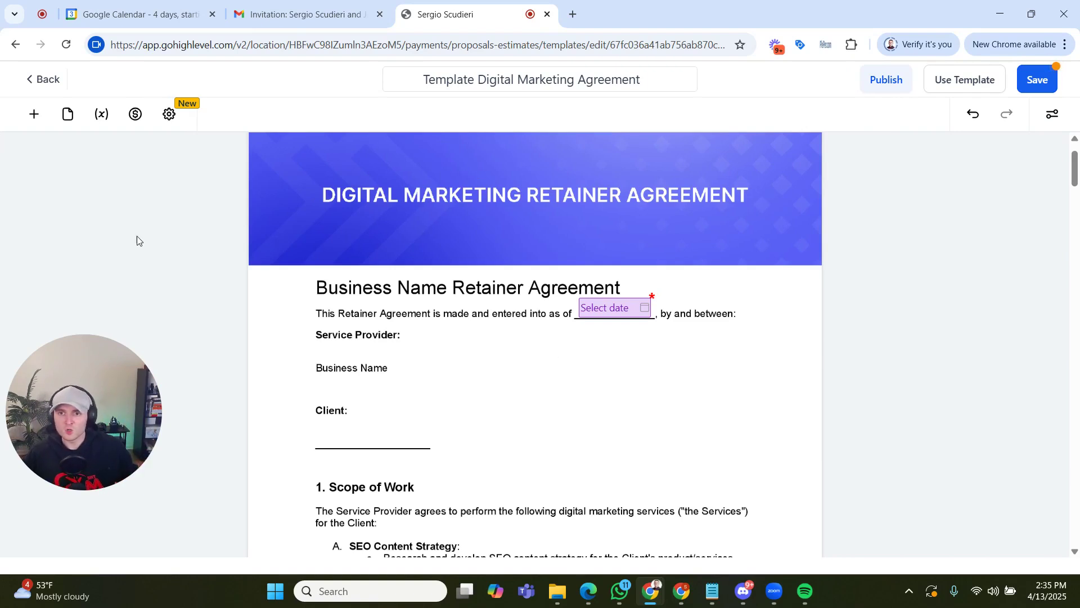
- Add a text field on the blank line under Client and set it to be filled by the Sender
left_click(34, 114)
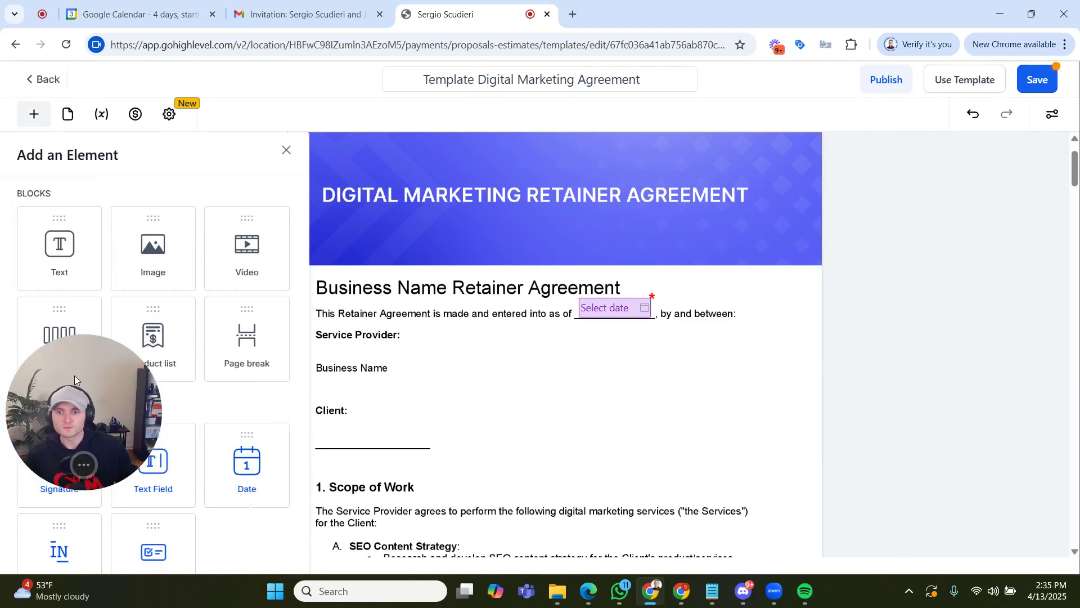
left_click_drag(74, 375, 428, 315)
left_click_drag(506, 317, 998, 244)
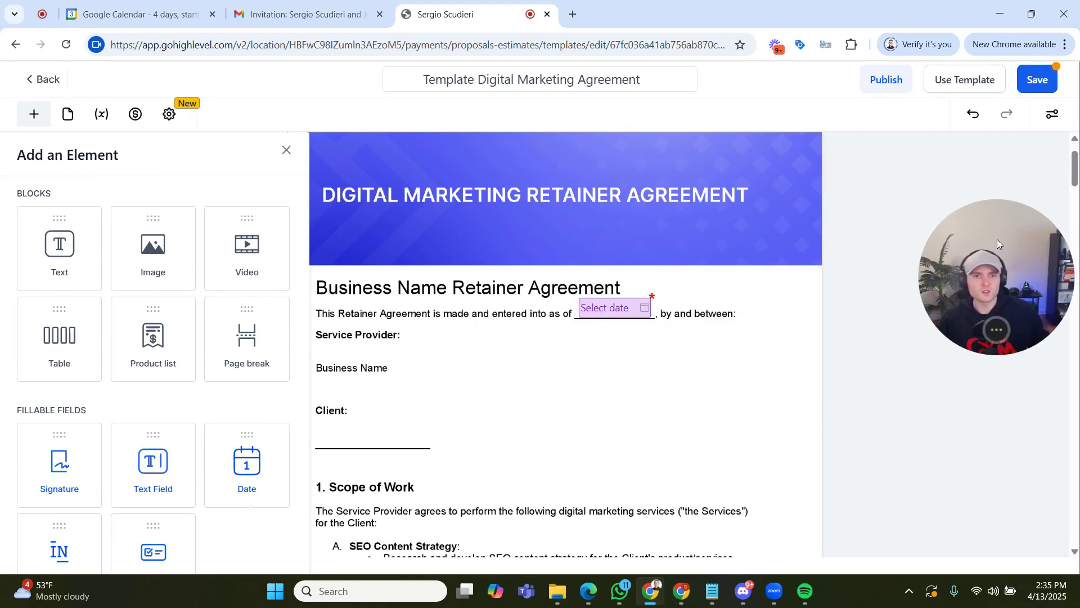
left_click_drag(138, 481, 347, 431)
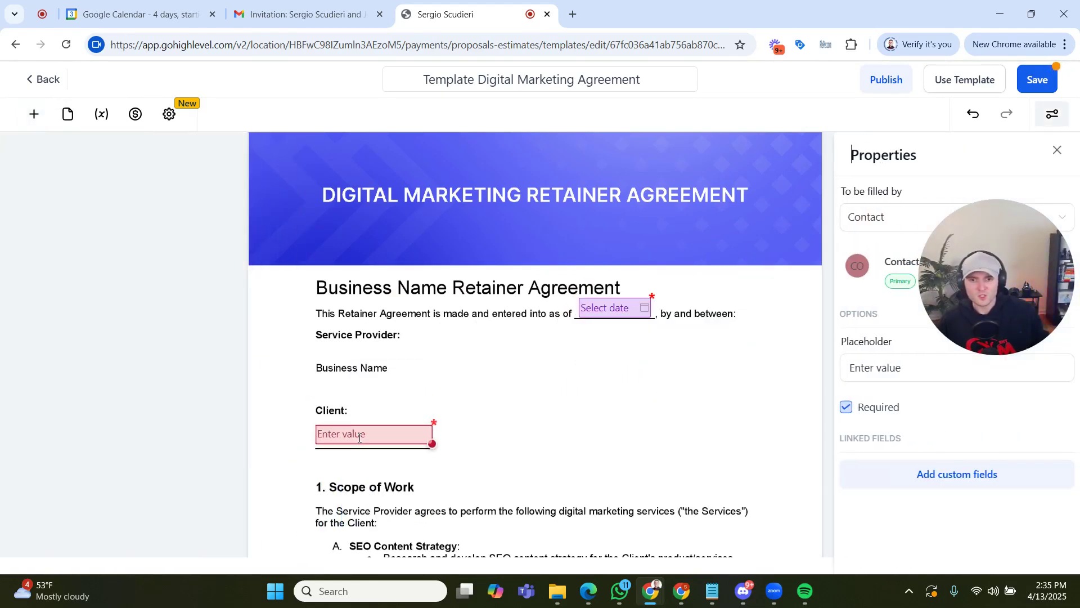
left_click(874, 227)
left_click(889, 277)
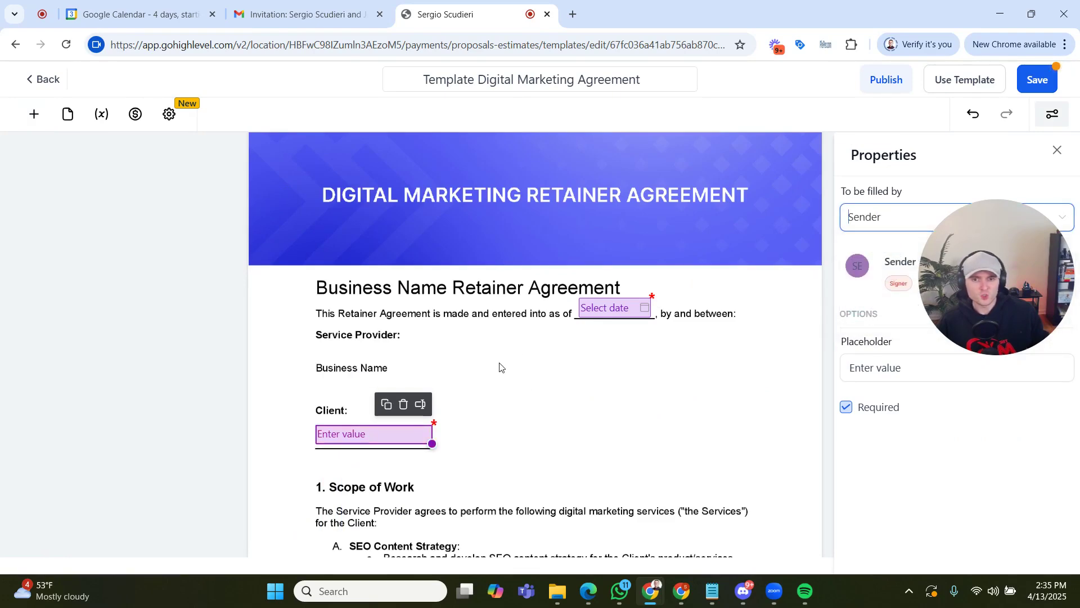
left_click(557, 397)
- Add a date field on the "commence on" blank in section 2, Term of Agreement, to be filled by the Sender
scroll(543, 380, "down", 4)
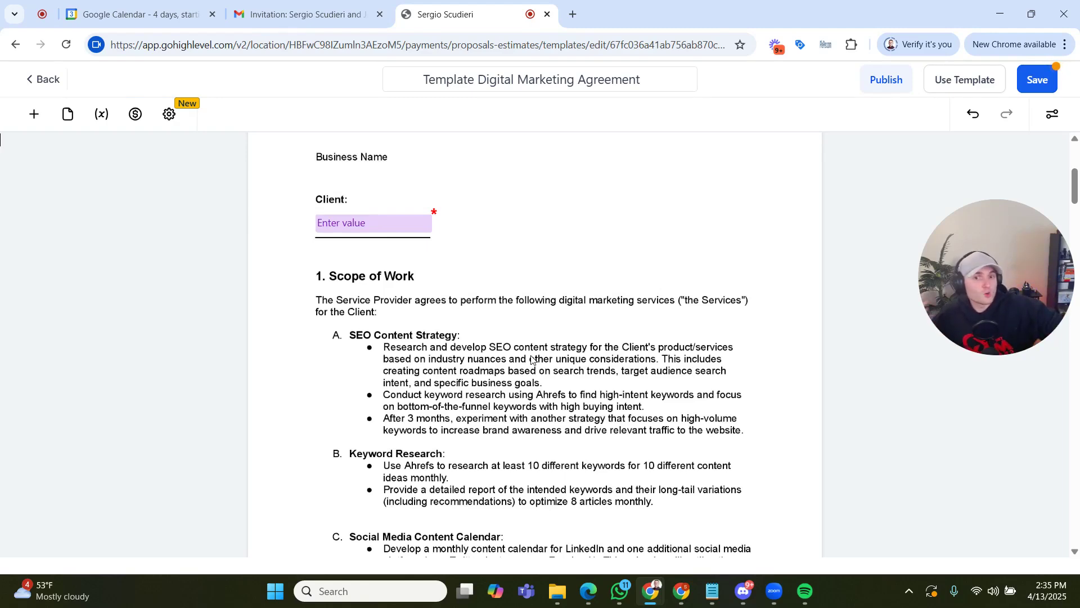
scroll(550, 433, "down", 15)
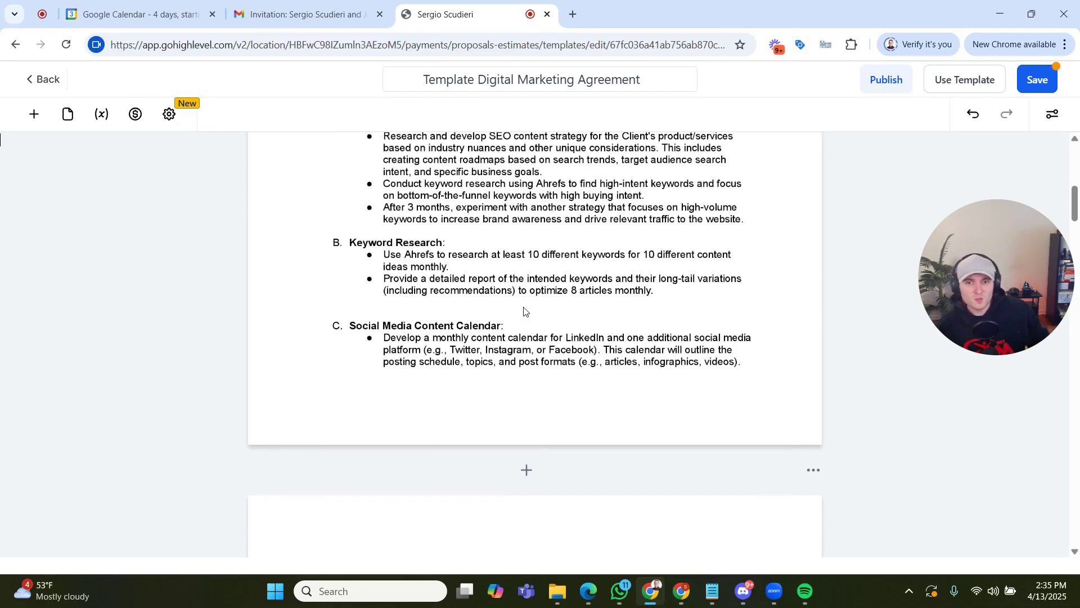
scroll(556, 313, "down", 3)
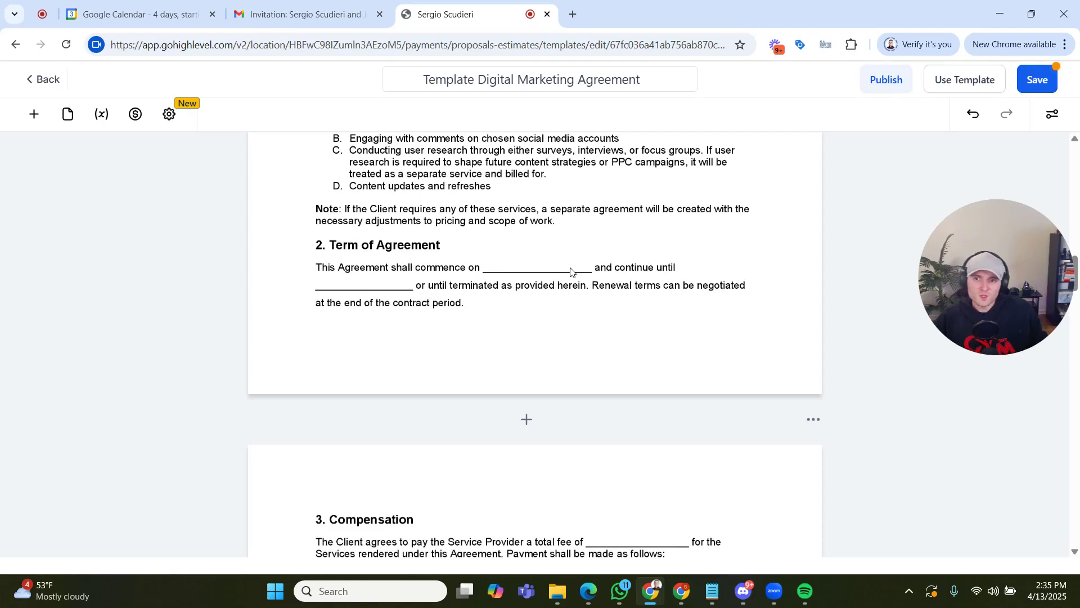
left_click(33, 113)
left_click_drag(236, 487, 536, 260)
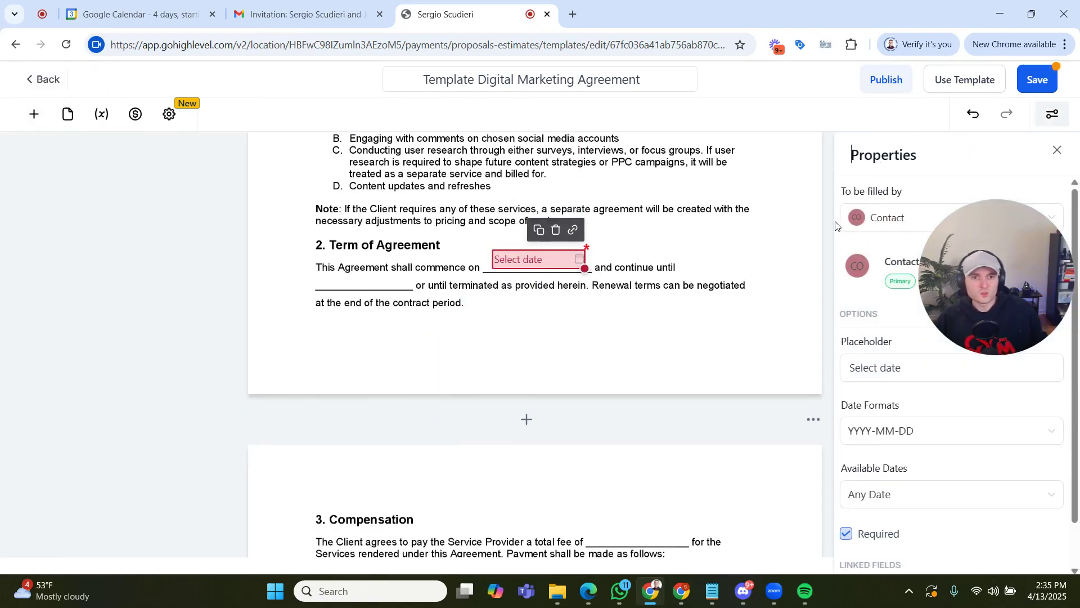
left_click(891, 218)
left_click(893, 271)
left_click(747, 275)
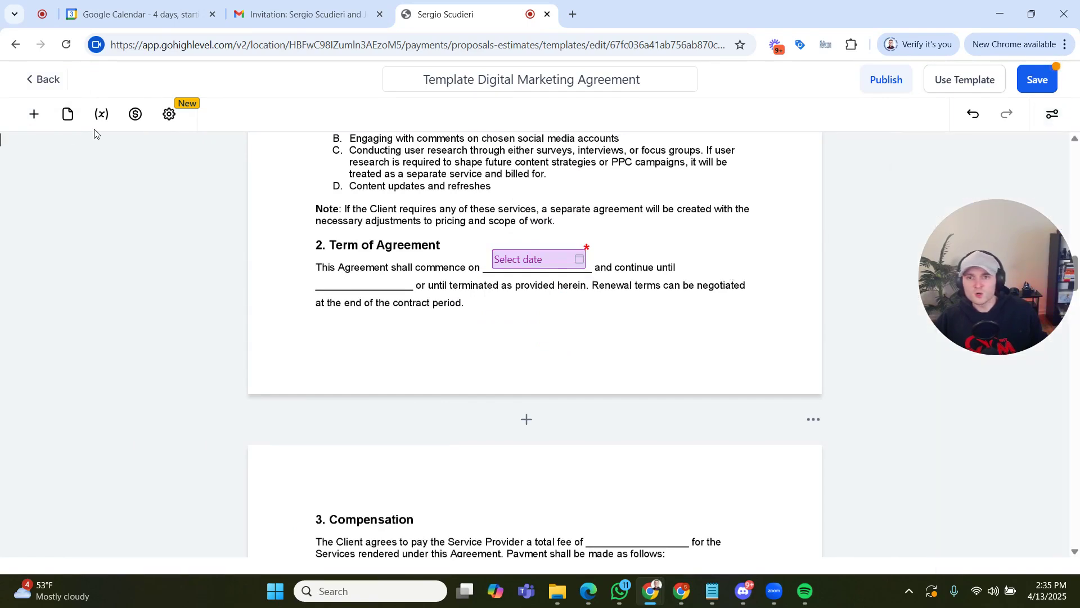
- Place a date field on the "continue until" blank in Term of Agreement and assign it to the Sender
left_click(34, 114)
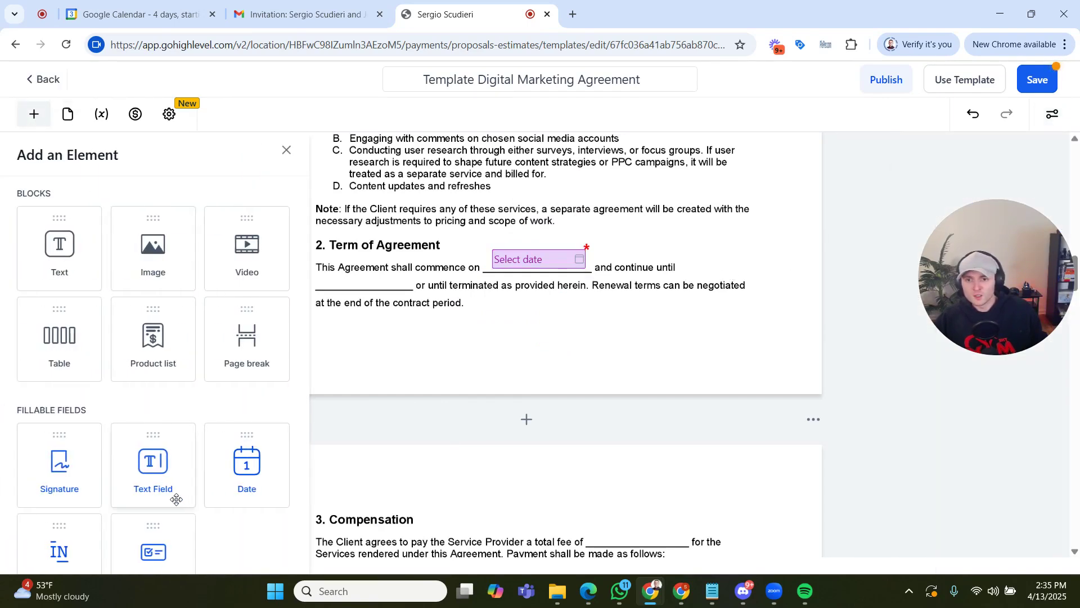
left_click_drag(243, 476, 369, 281)
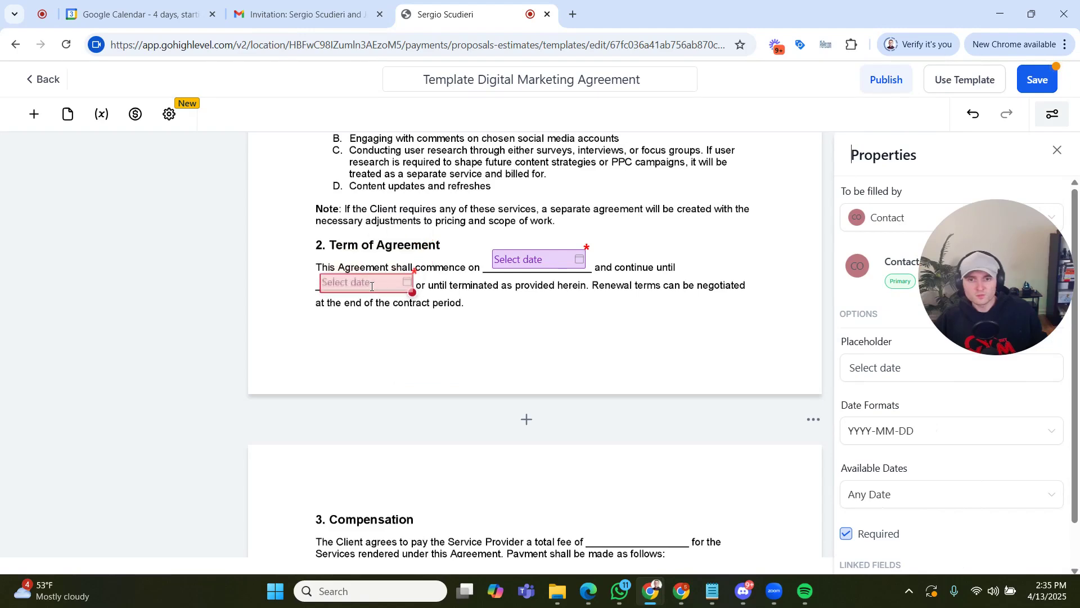
left_click(877, 218)
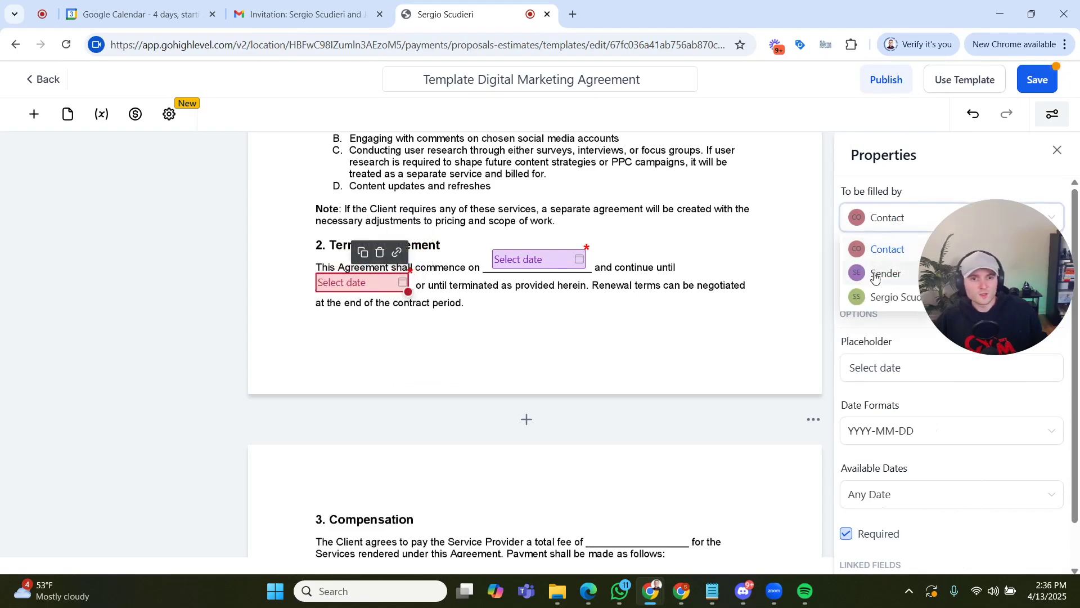
left_click(874, 274)
left_click(703, 294)
- Add a text field on the total fee blank in section 3, Compensation, narrow it to fit the blank, and assign it to the Sender
scroll(702, 296, "down", 5)
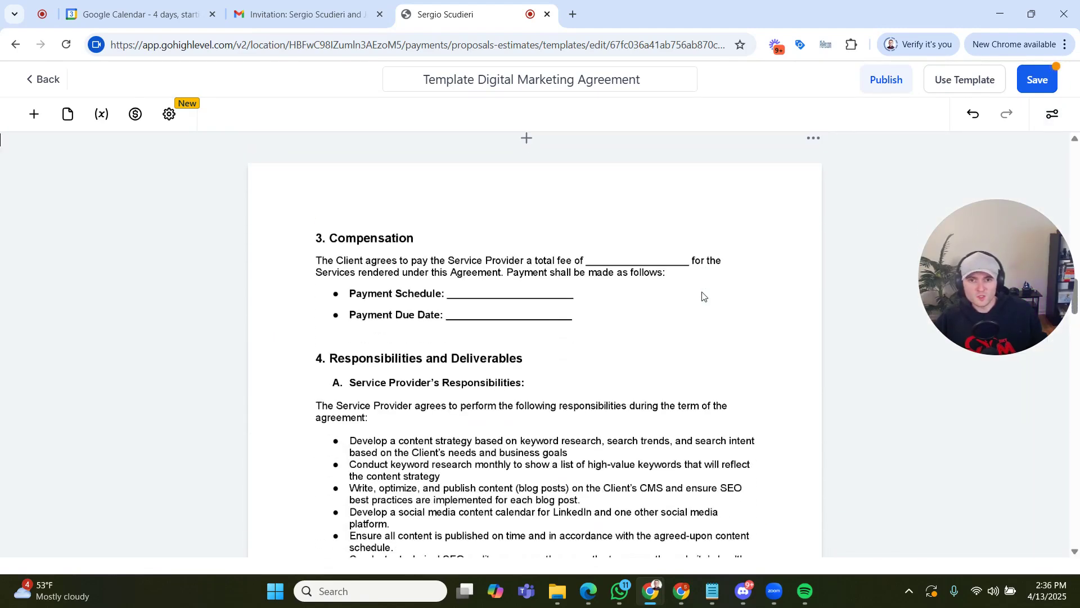
scroll(703, 296, "down", 1)
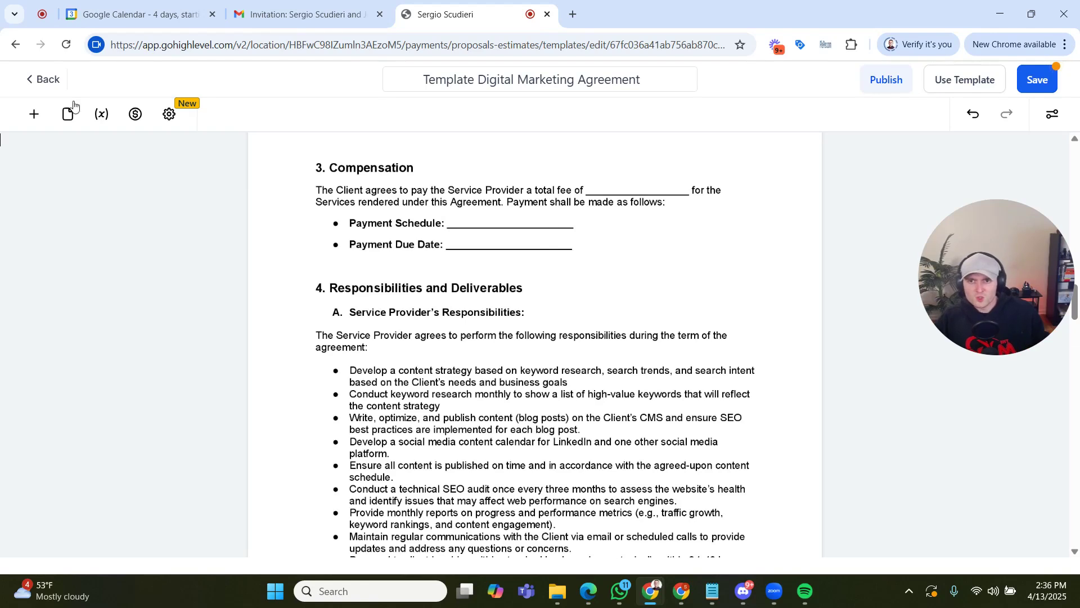
left_click(33, 113)
left_click_drag(154, 478, 630, 185)
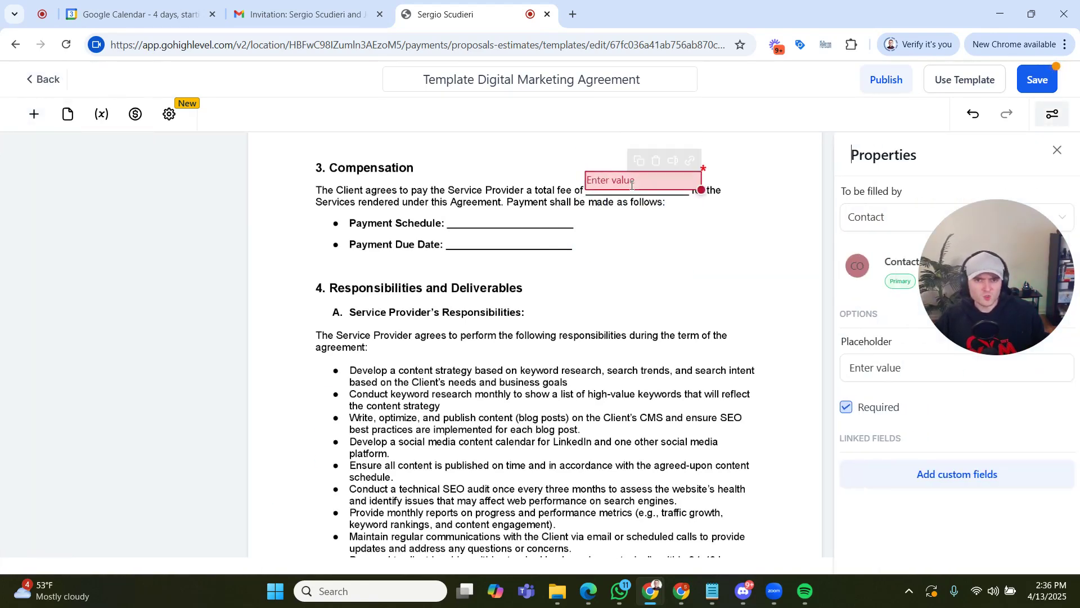
left_click_drag(701, 188, 663, 178)
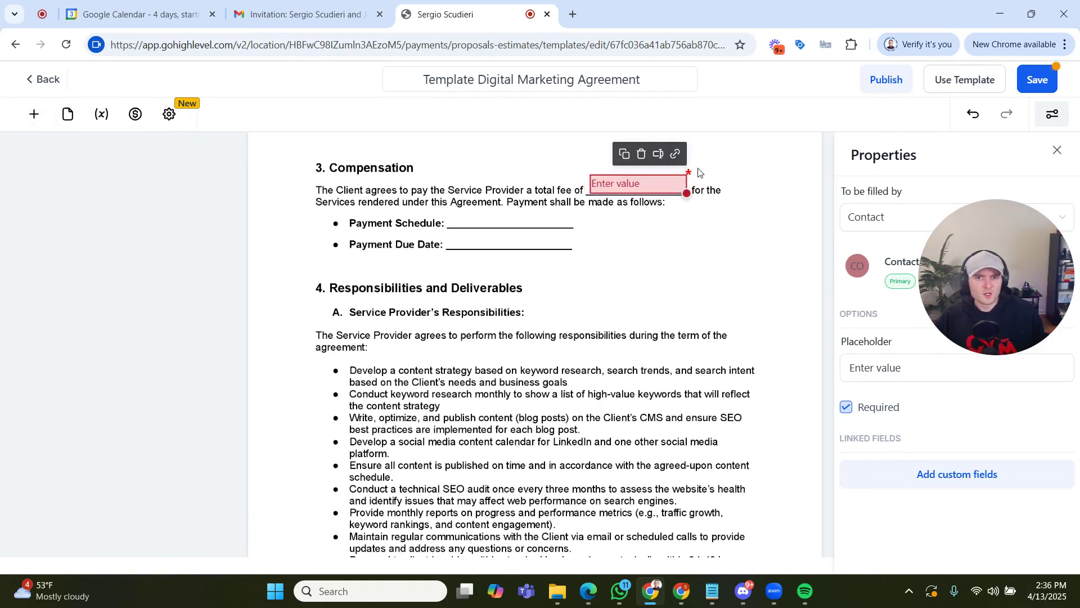
left_click(708, 169)
left_click(663, 184)
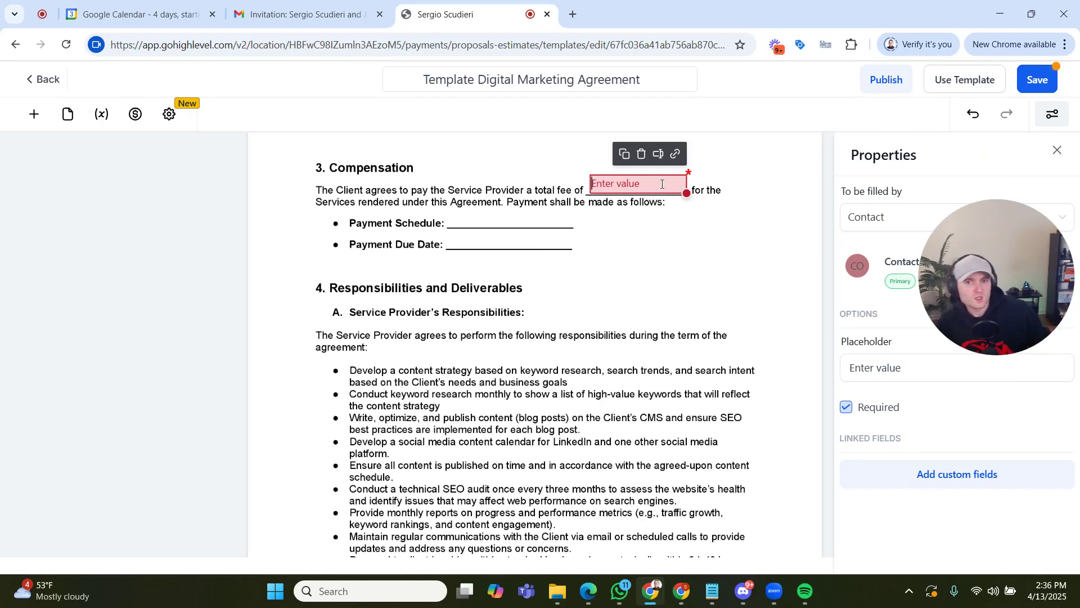
left_click(881, 225)
left_click(867, 280)
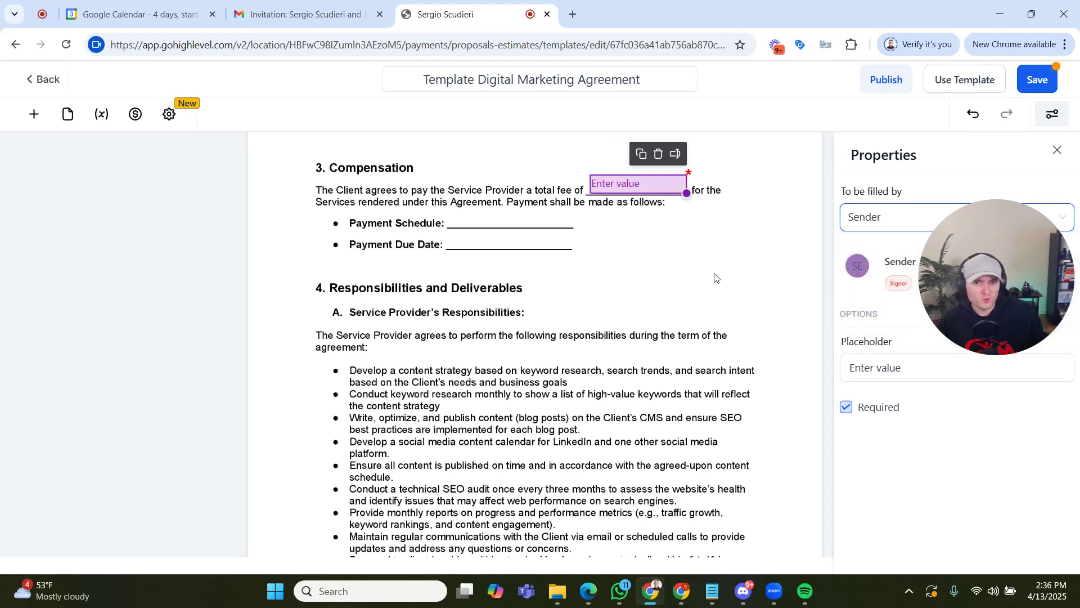
left_click(716, 271)
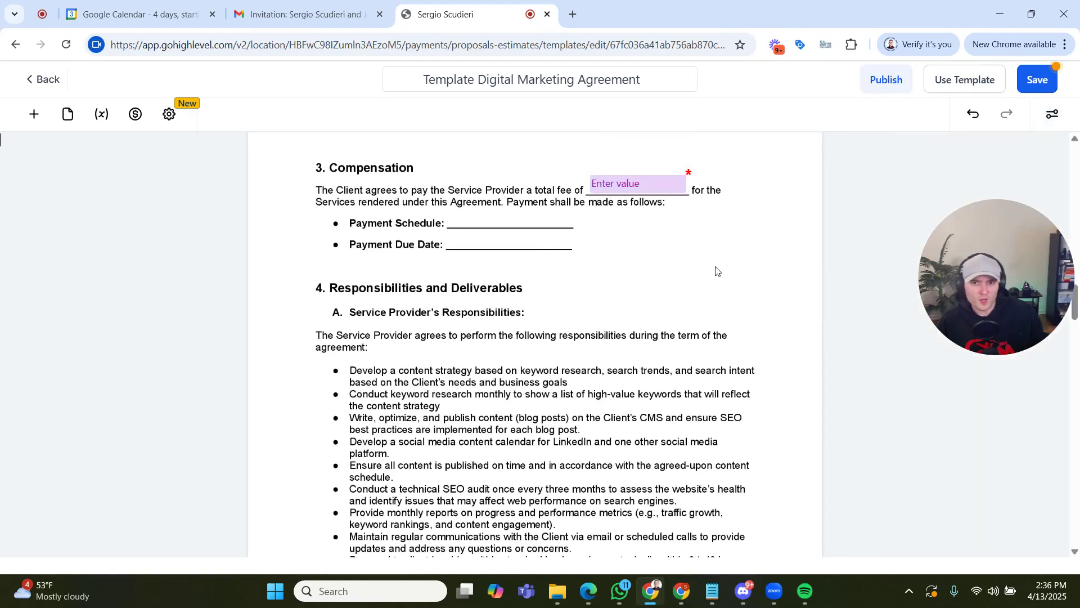
- Add a date field on the Payment Due Date blank and a text field filled by the Sender on the Payment Schedule blank
left_click(35, 117)
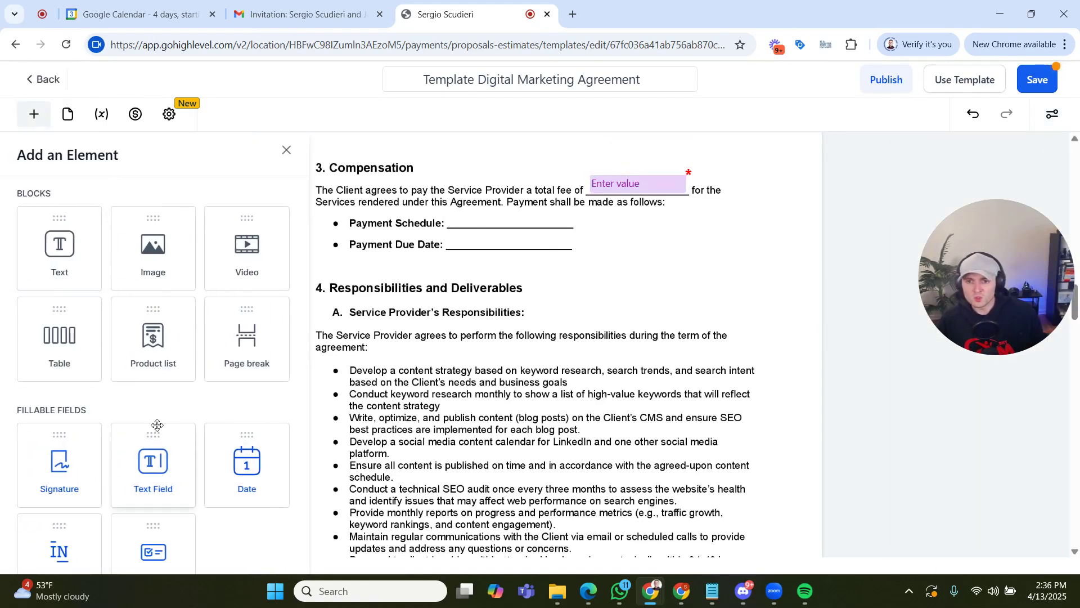
left_click_drag(241, 465, 489, 232)
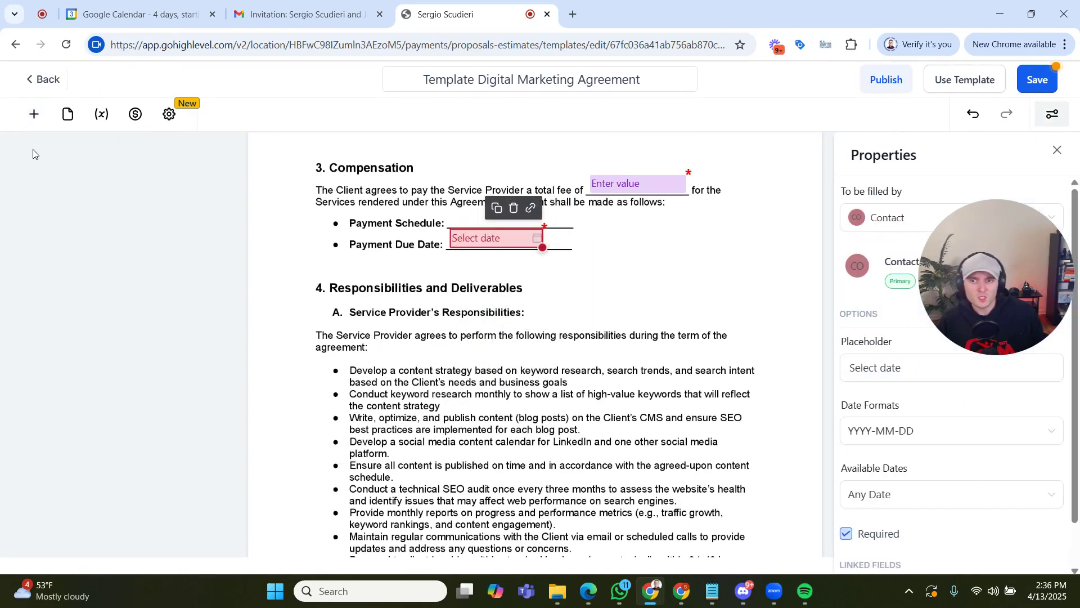
left_click(34, 114)
left_click_drag(117, 436, 509, 212)
left_click(869, 216)
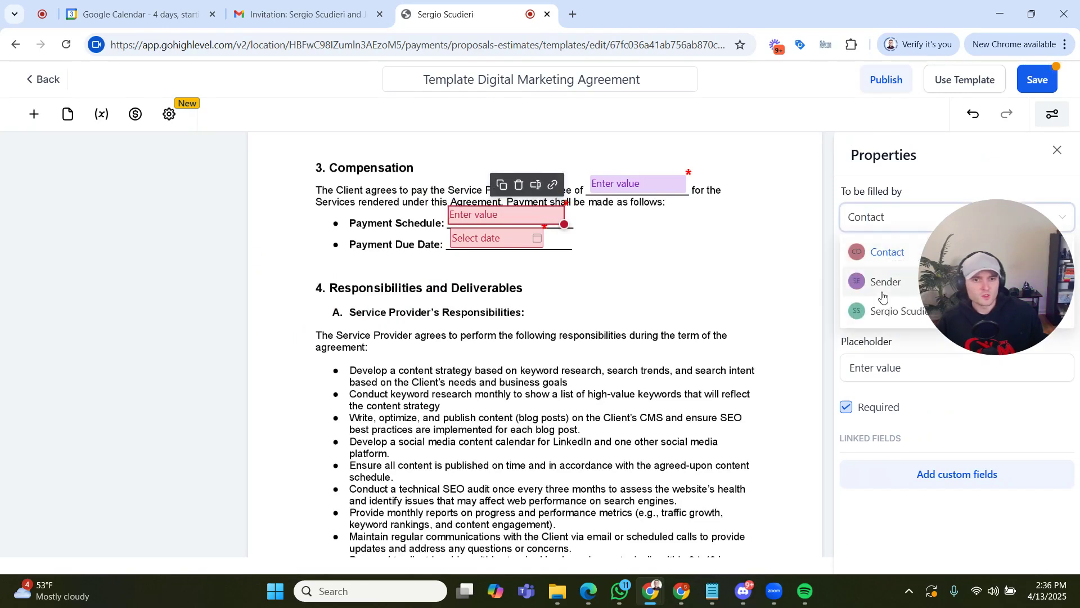
left_click(879, 279)
- Assign the date field on the Payment Due Date blank to the Sender
left_click(462, 242)
left_click(869, 216)
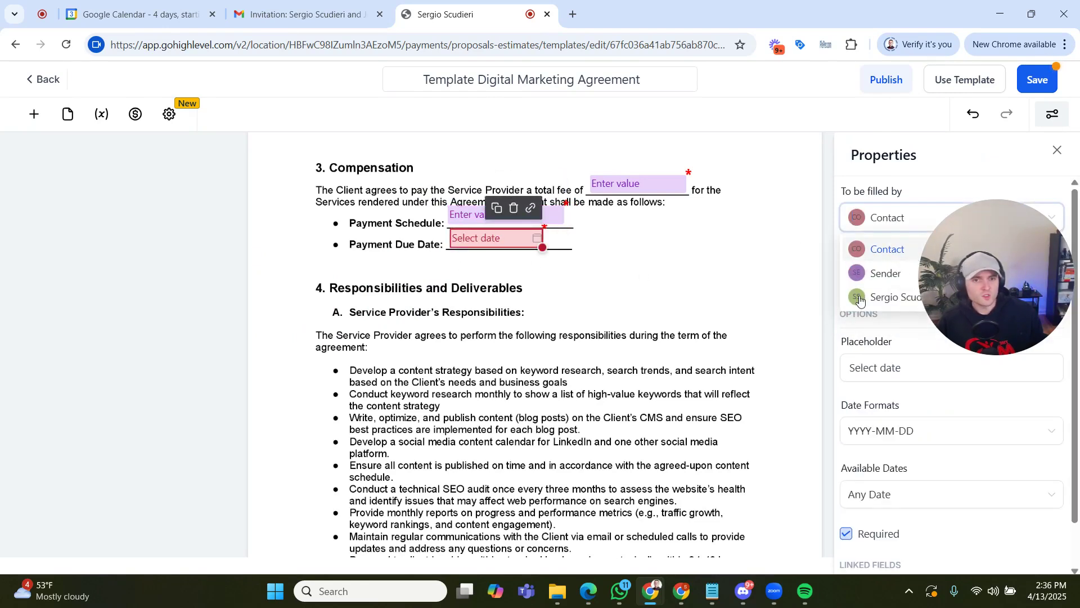
left_click(878, 273)
left_click(720, 295)
- Place a signature field on the Service Provider's signature line in section 15, Signatures
scroll(720, 282, "down", 15)
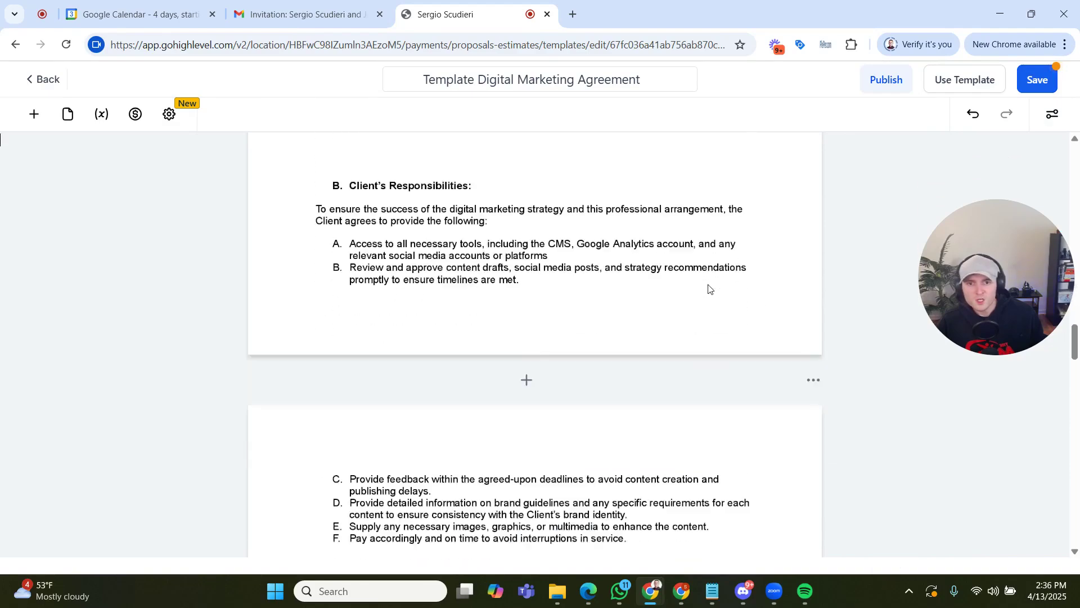
scroll(719, 266, "down", 20)
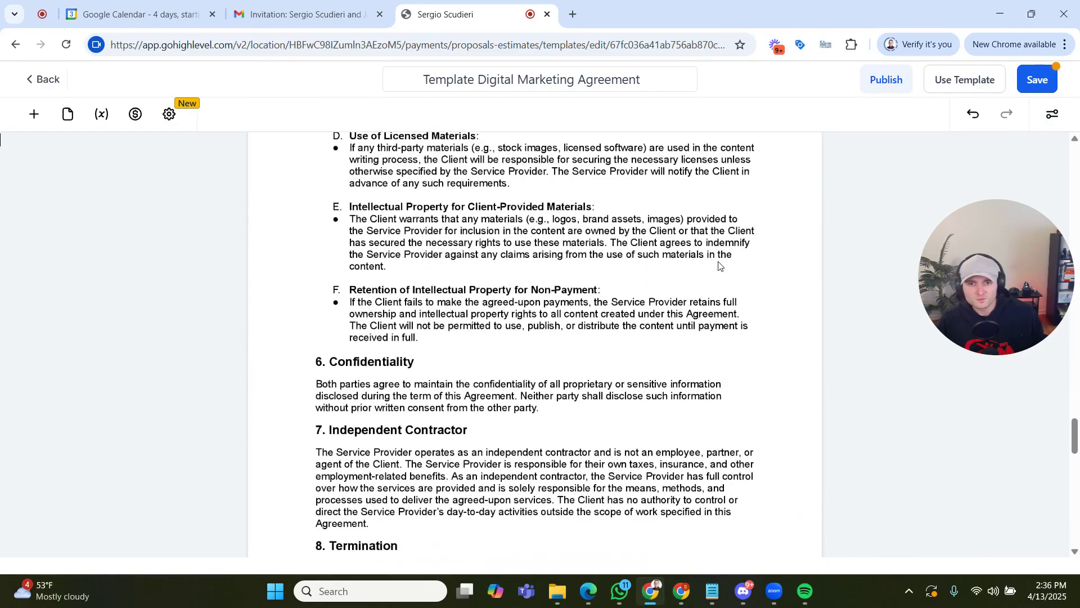
scroll(718, 266, "down", 10)
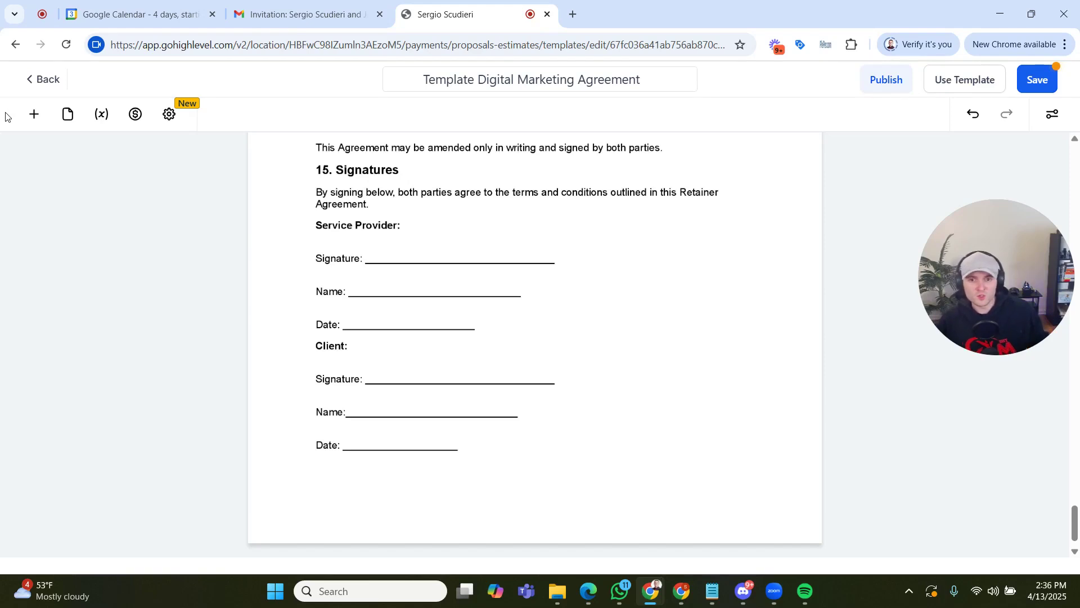
left_click(23, 117)
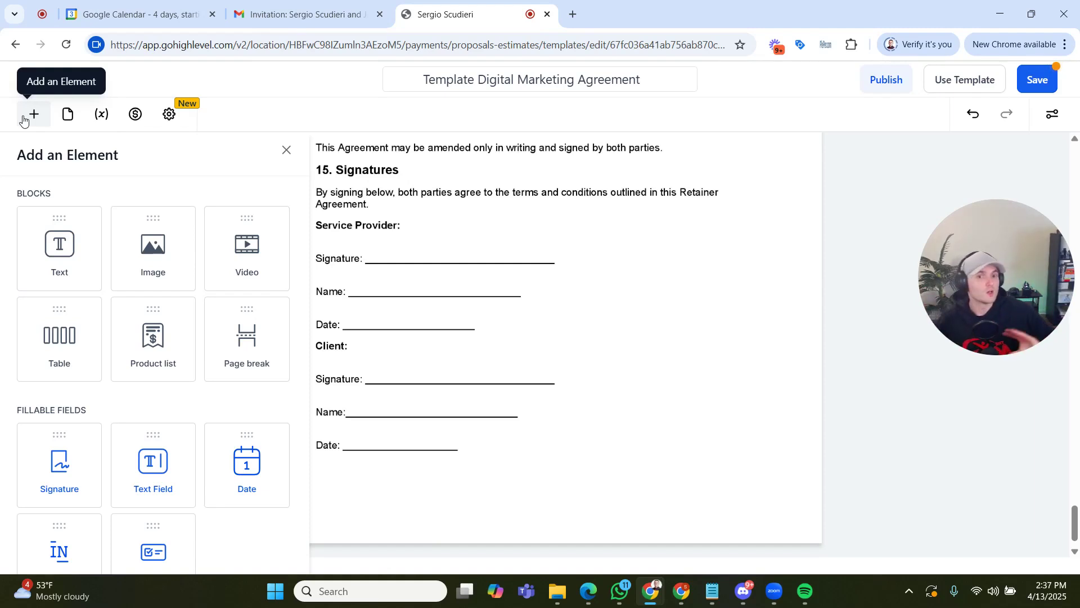
mouse_move(45, 472)
left_mouse_down()
mouse_move(133, 501)
mouse_move(437, 265)
mouse_move(510, 291)
mouse_move(588, 250)
mouse_move(584, 262)
mouse_move(524, 243)
left_mouse_up()
left_click(612, 262)
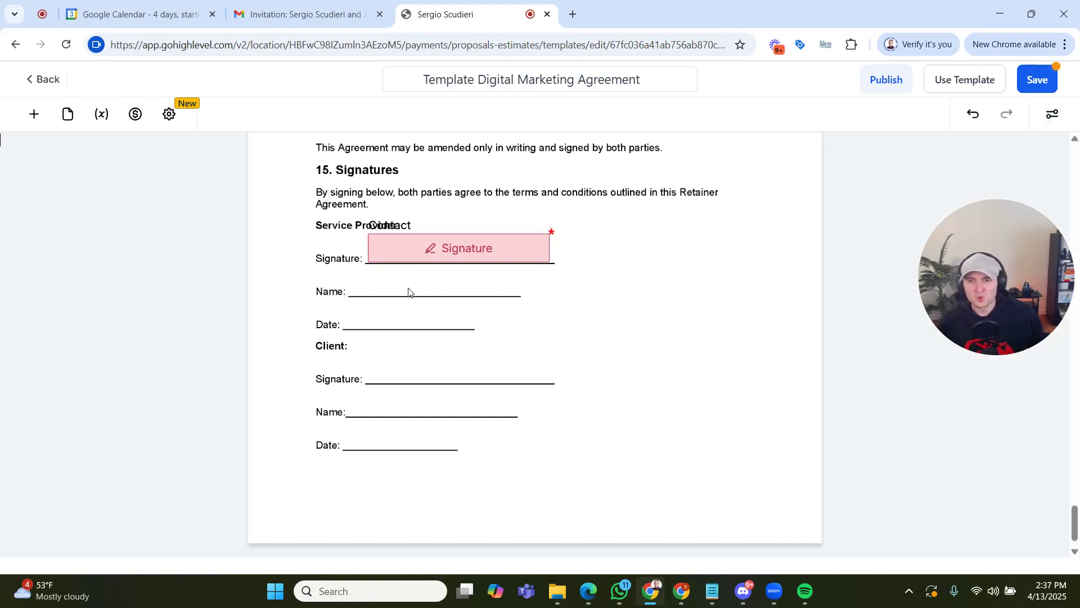
- Duplicate the Service Provider's signature field and place the copy on the Client's signature line
left_click(437, 239)
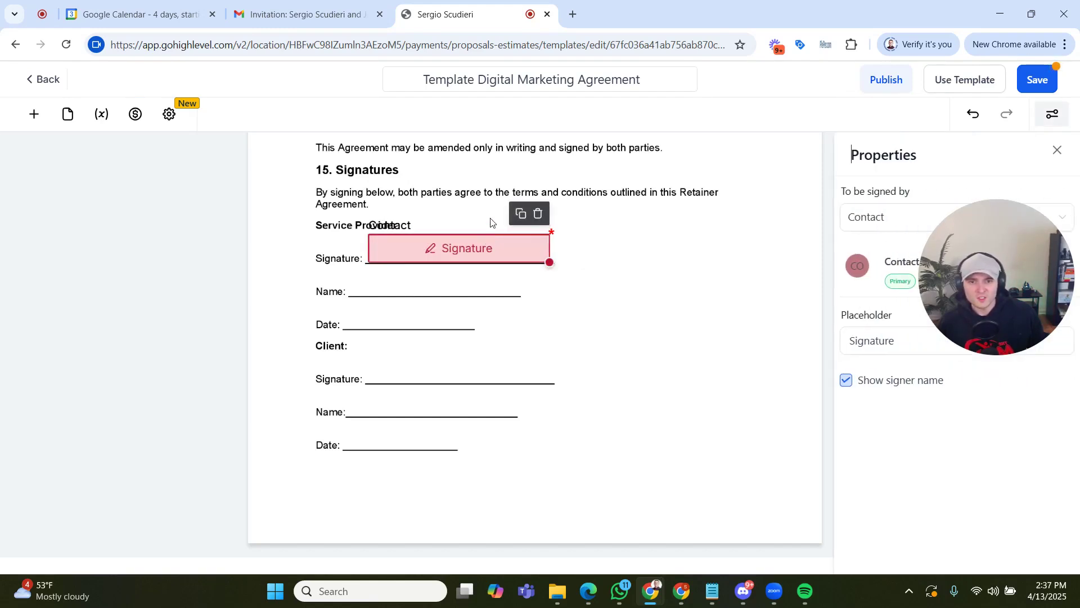
left_click(517, 218)
left_click_drag(489, 248, 482, 363)
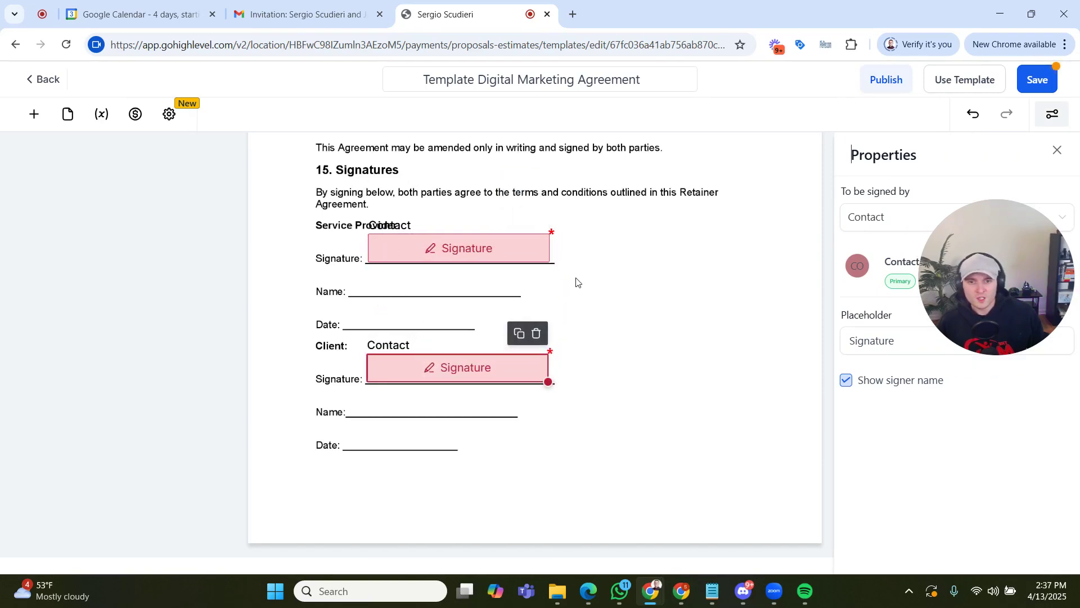
left_click(84, 171)
- Add a text field on the Service Provider's Name line, widen it to fit, and place a duplicate on the Client's Name line
left_click(33, 114)
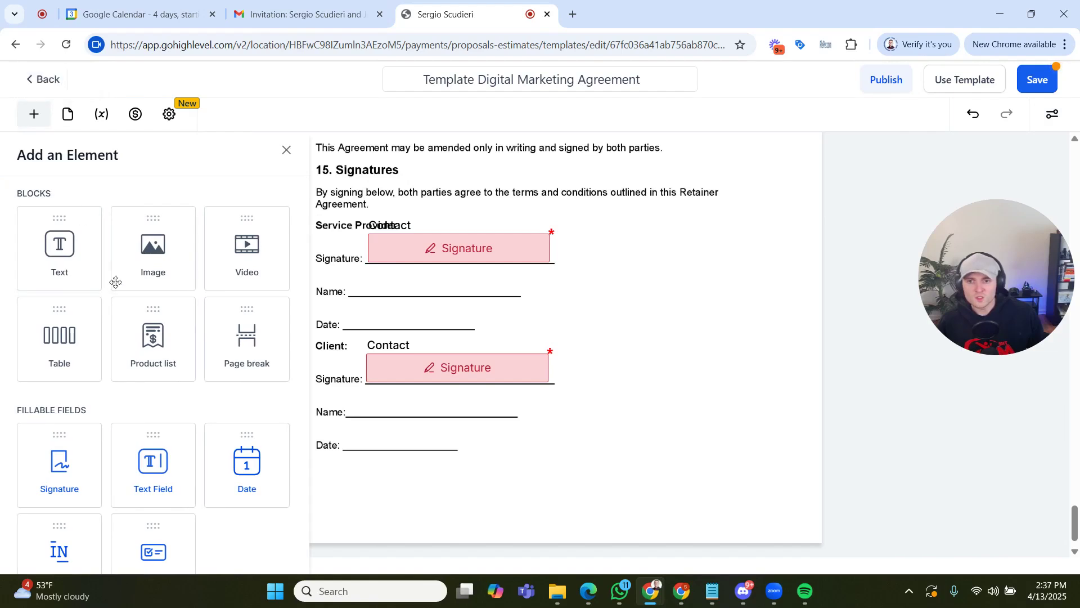
left_click_drag(135, 436, 397, 290)
left_click_drag(471, 293, 515, 292)
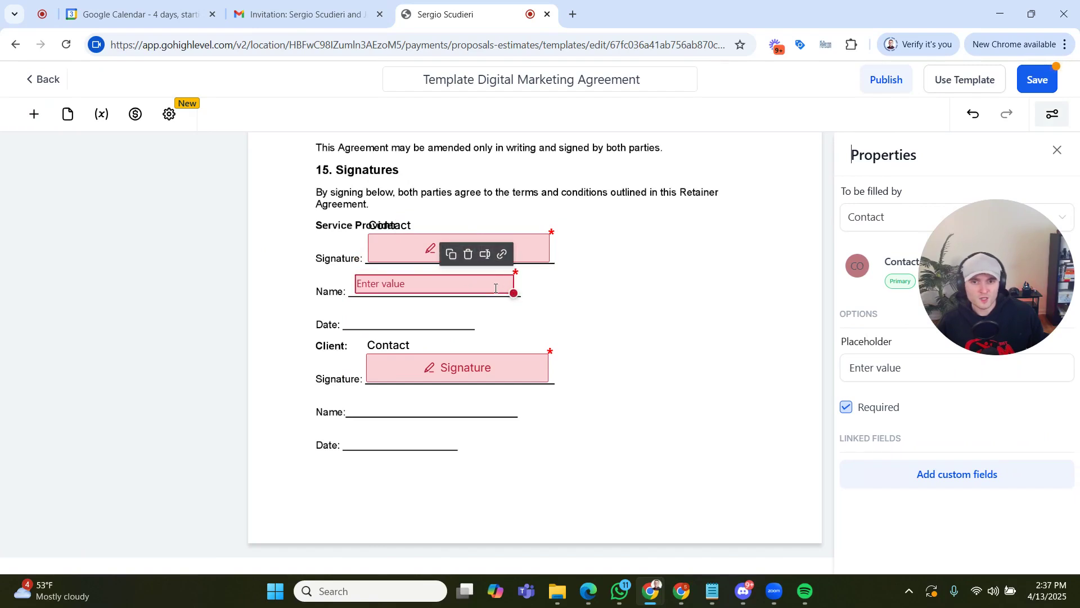
left_click(453, 256)
left_click_drag(448, 293, 438, 403)
- Add a date field on the Service Provider's Date line, widen it to fit, and place a duplicate on the Client's Date line
left_click(38, 123)
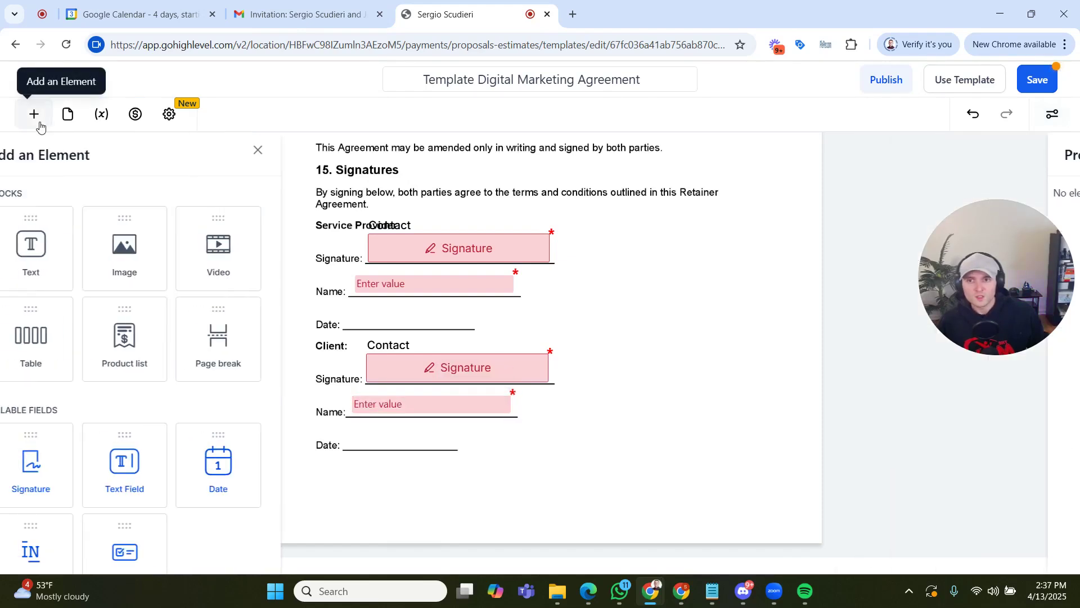
left_click_drag(220, 496, 380, 318)
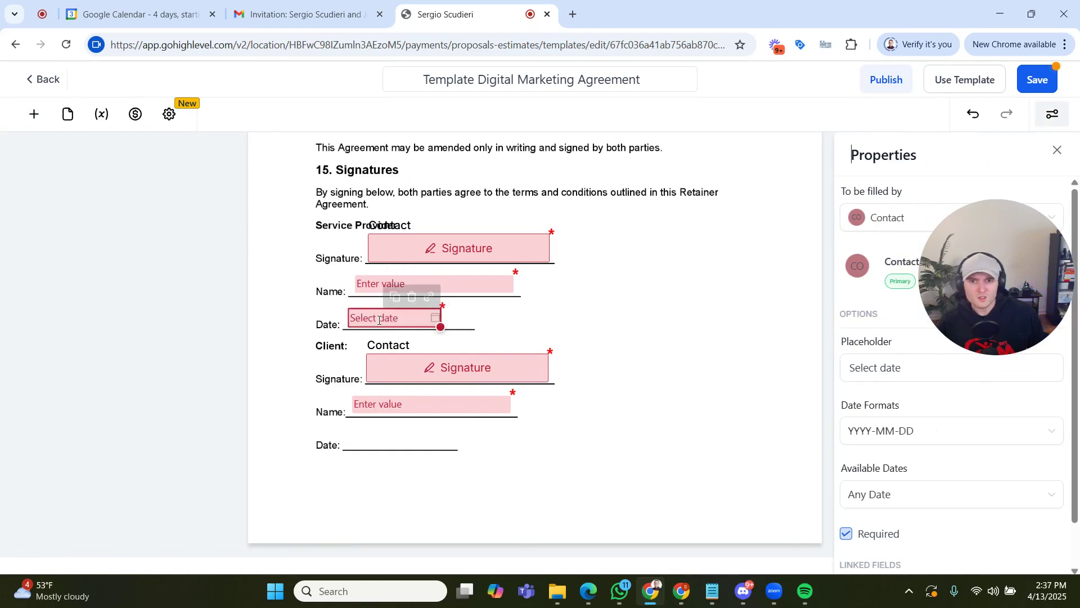
left_click_drag(445, 325, 462, 324)
left_click(423, 320)
left_click(567, 293)
left_click(403, 312)
left_click(422, 287)
left_click_drag(431, 324, 423, 437)
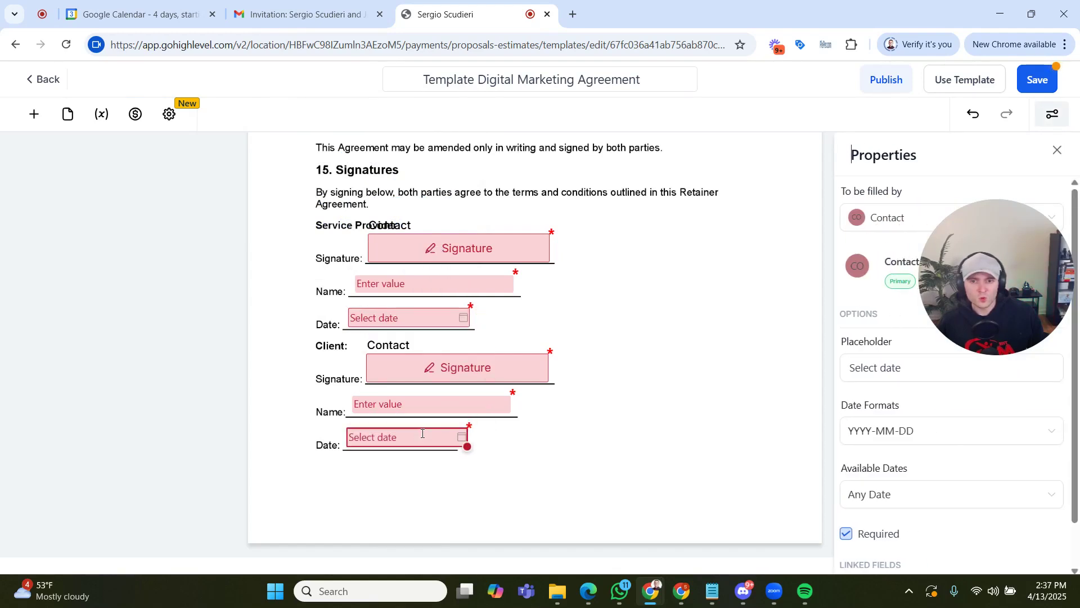
left_click(541, 436)
- Assign the Service Provider's signature, name and date fields in the Signatures section to the Sender
left_click(477, 237)
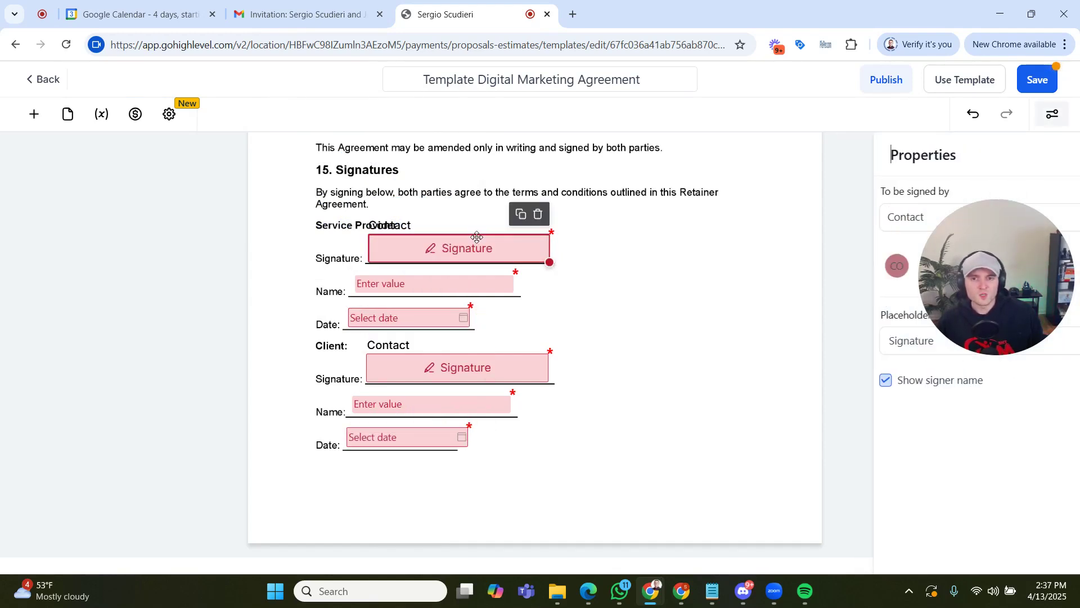
left_click(903, 227)
left_click(885, 280)
left_click(488, 280)
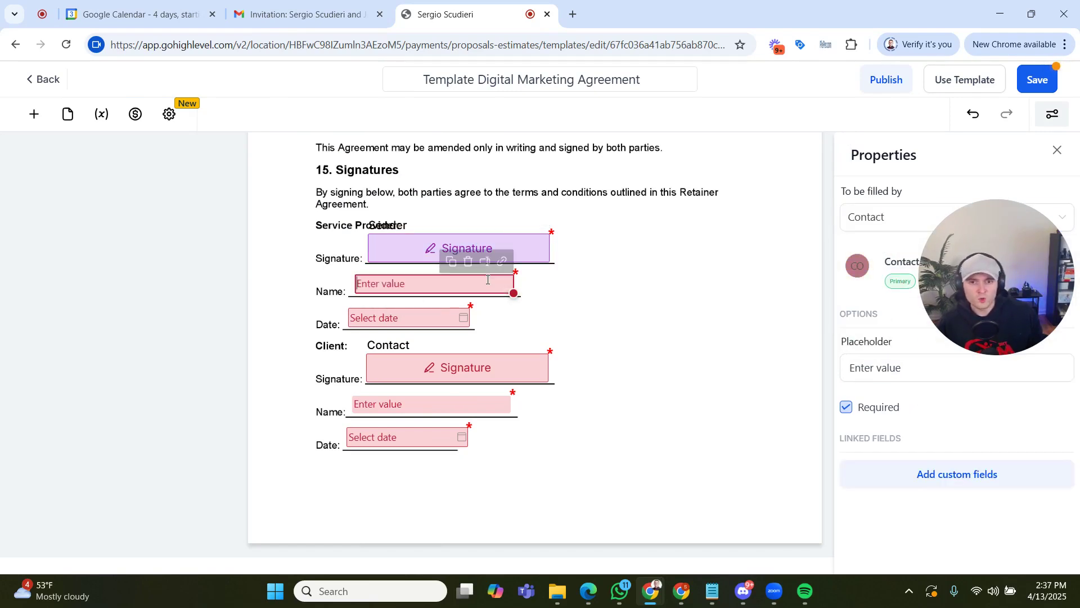
left_click(868, 219)
left_click(879, 293)
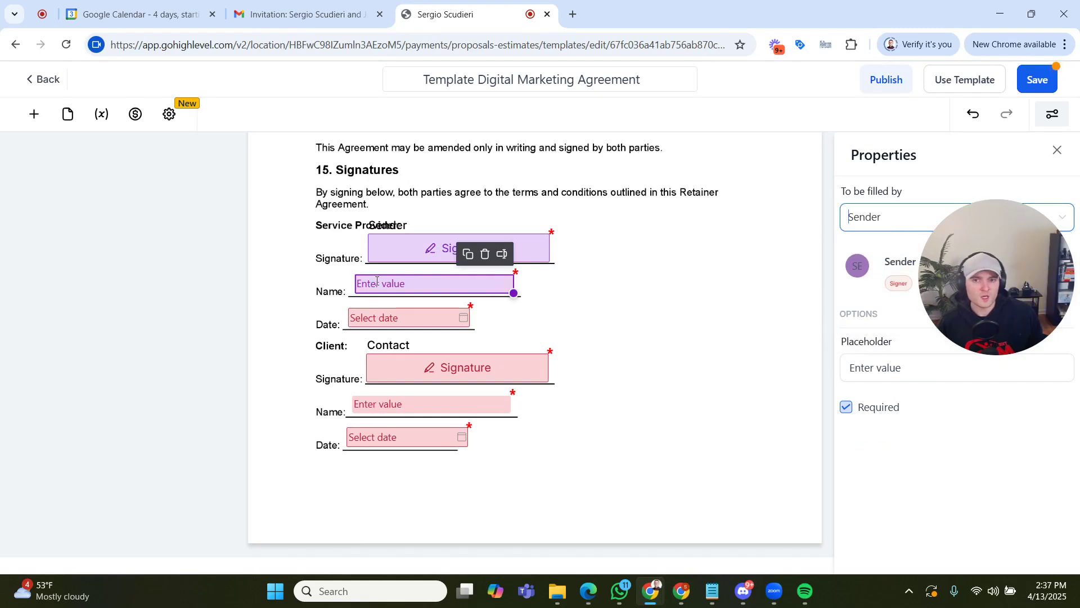
left_click(406, 318)
left_click(862, 222)
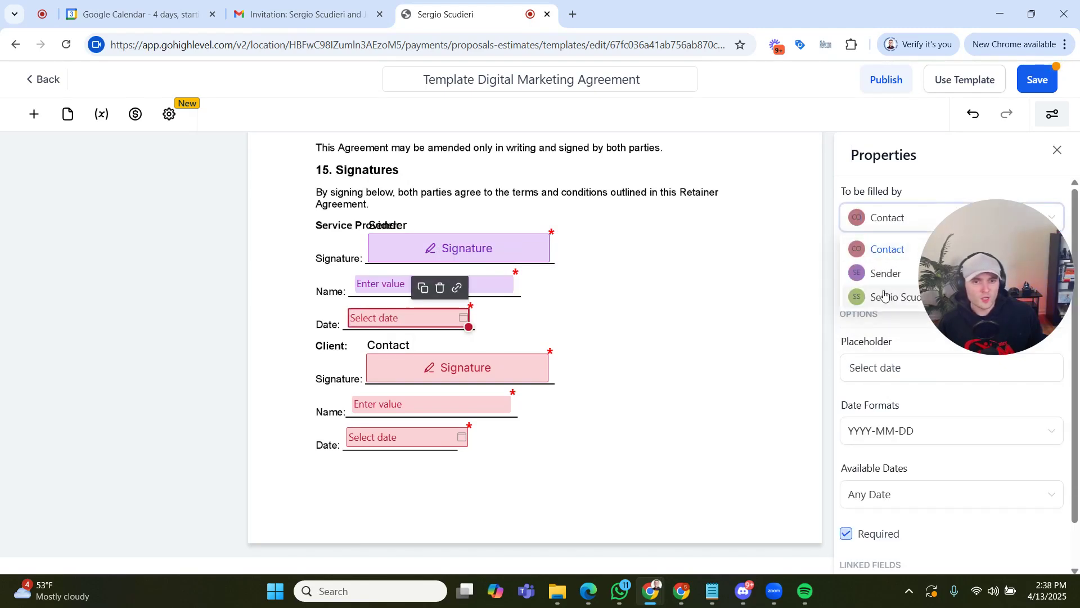
left_click(886, 272)
left_click(486, 368)
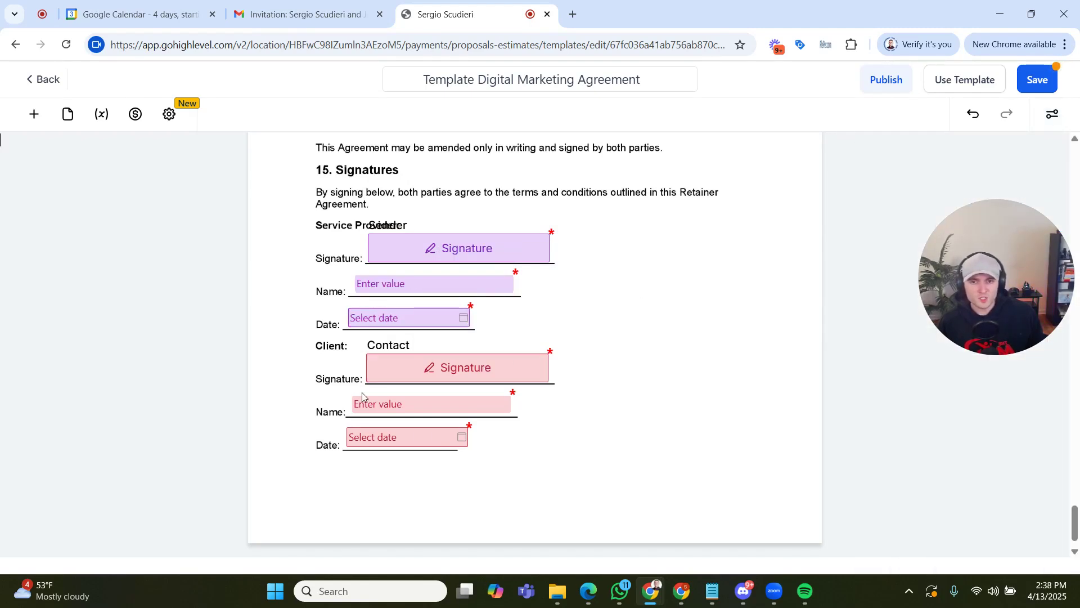
left_click(481, 367)
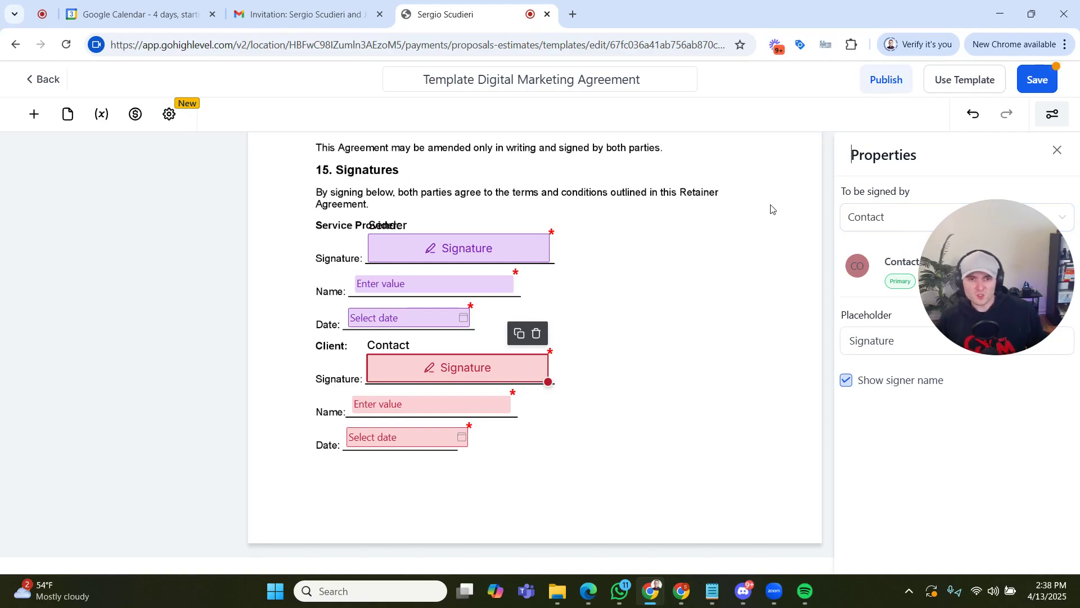
left_click(690, 390)
- Rename the template to "1 Template Digital Marketing Agreement" and save it
scroll(684, 394, "up", 15)
scroll(680, 396, "up", 20)
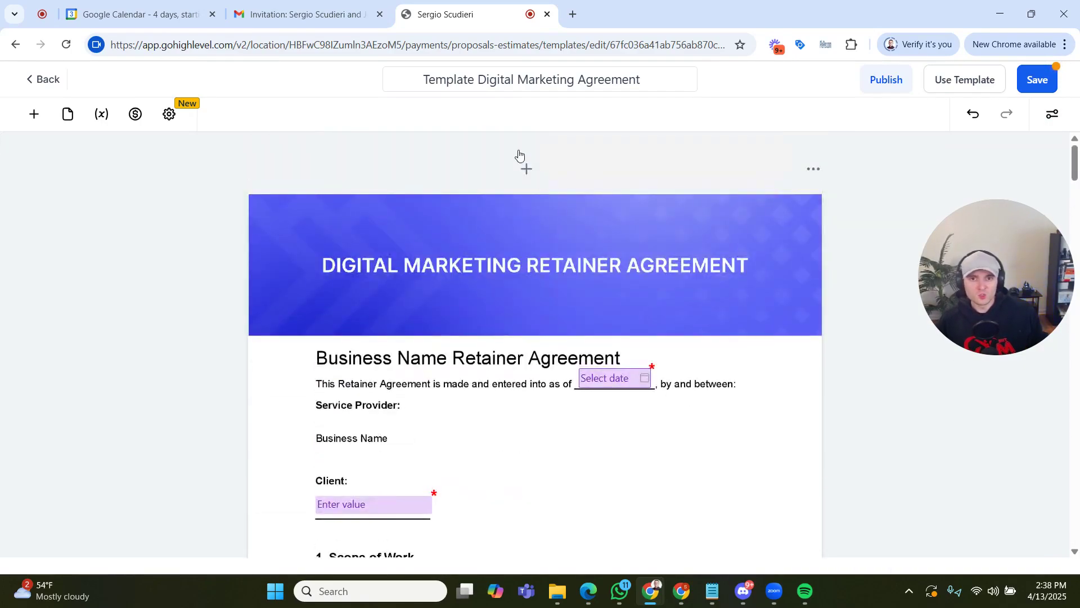
type("1")
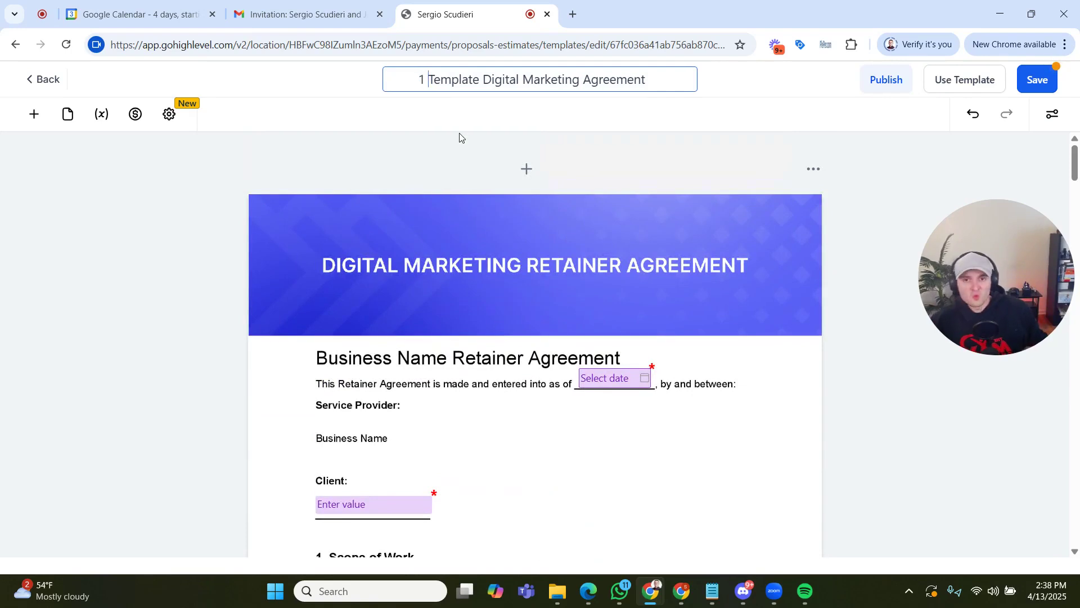
left_click(1052, 77)
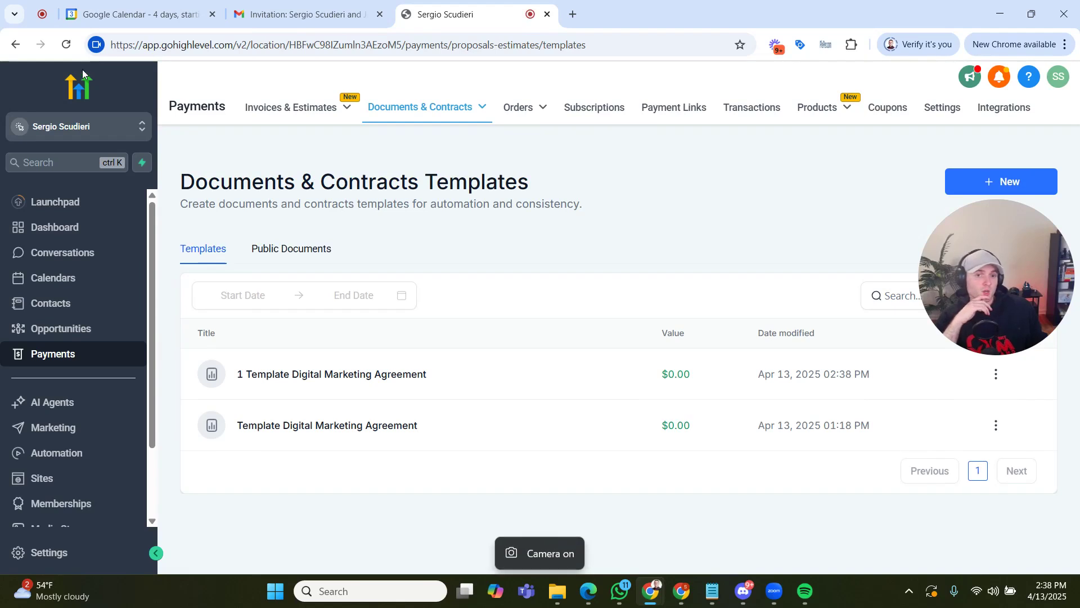
- Use the "1 Template Digital Marketing Agreement" template from the templates list to create a new document
left_click_drag(997, 274, 802, 212)
mouse_move(452, 116)
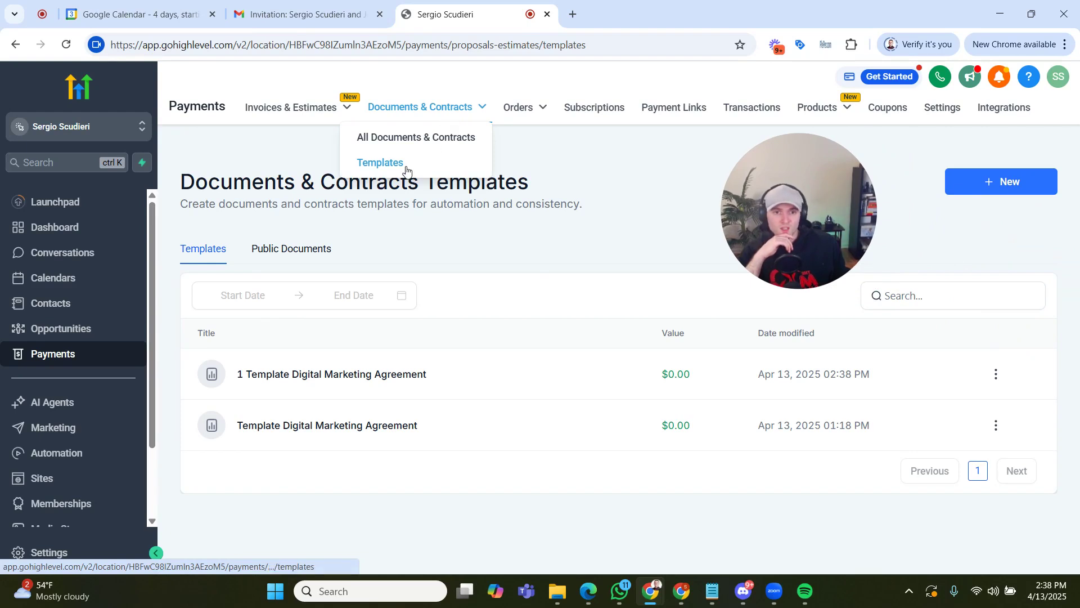
left_click(996, 375)
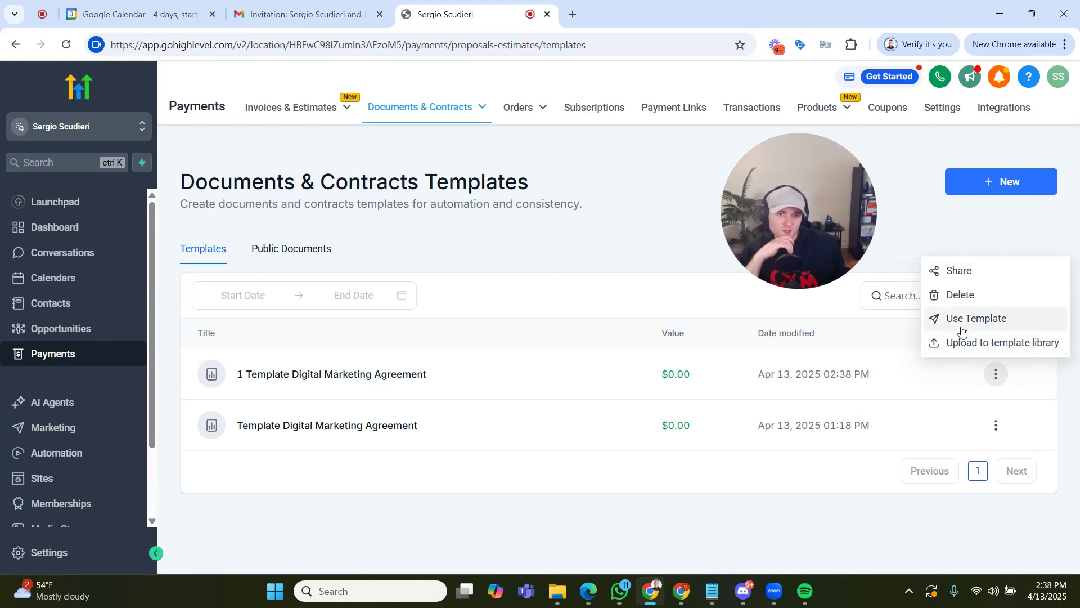
left_click(969, 330)
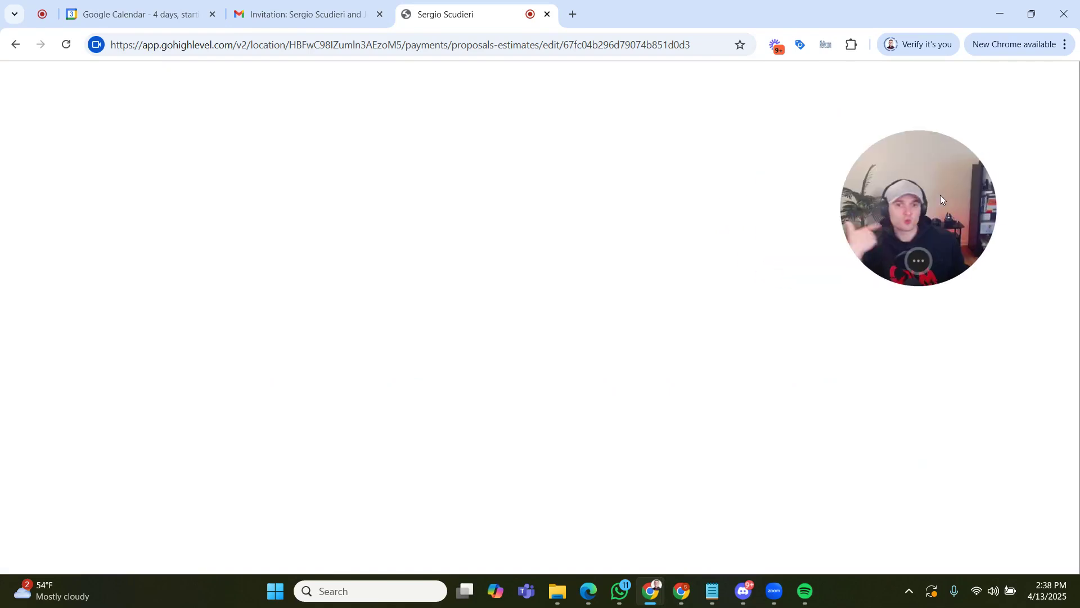
left_click_drag(940, 195, 995, 147)
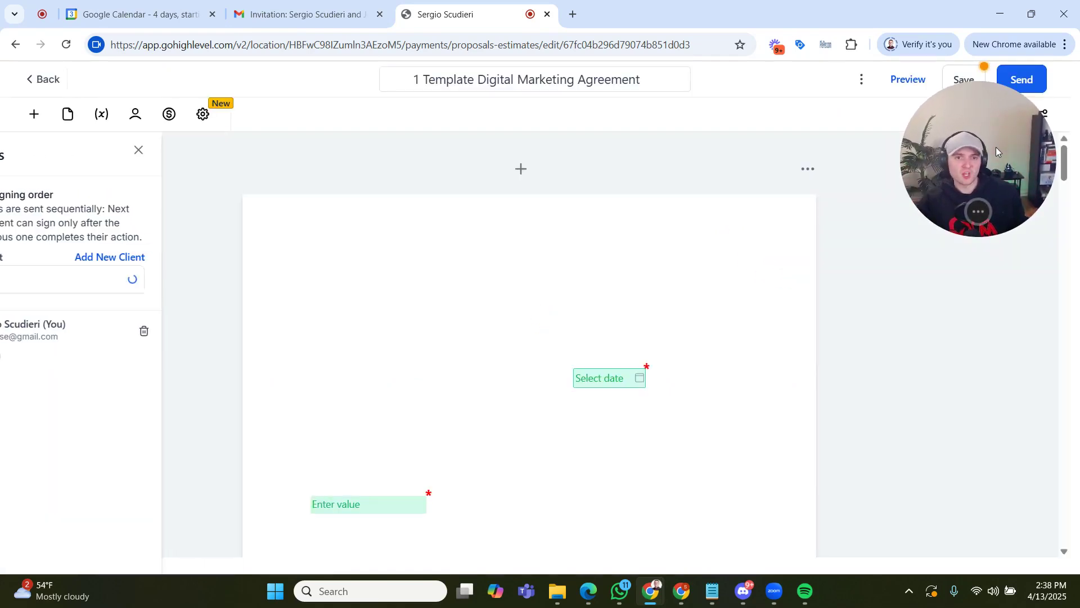
left_click_drag(983, 160, 1031, 236)
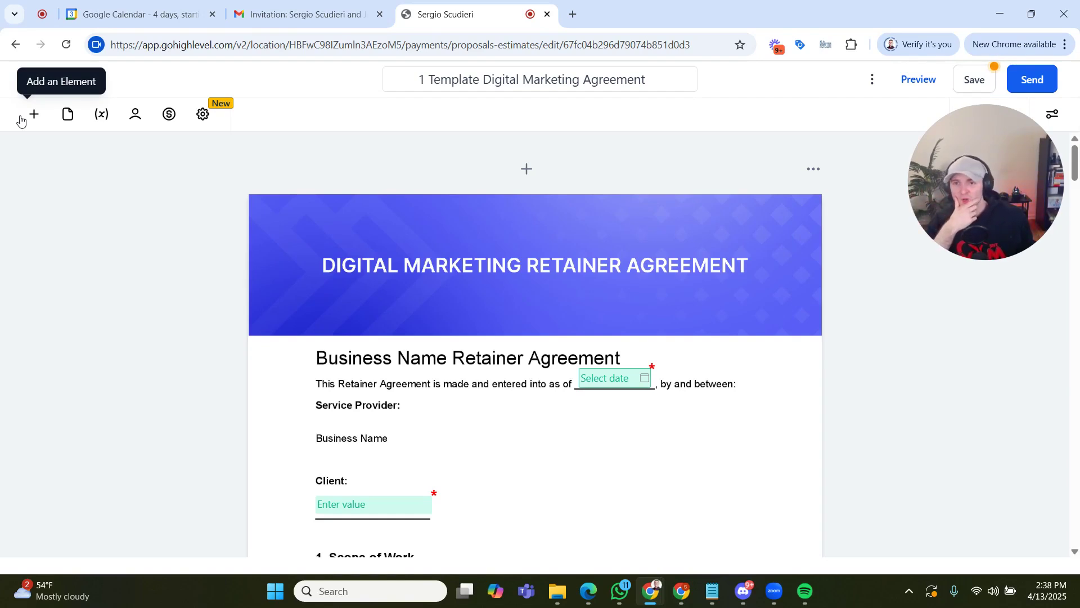
left_click_drag(997, 157, 923, 249)
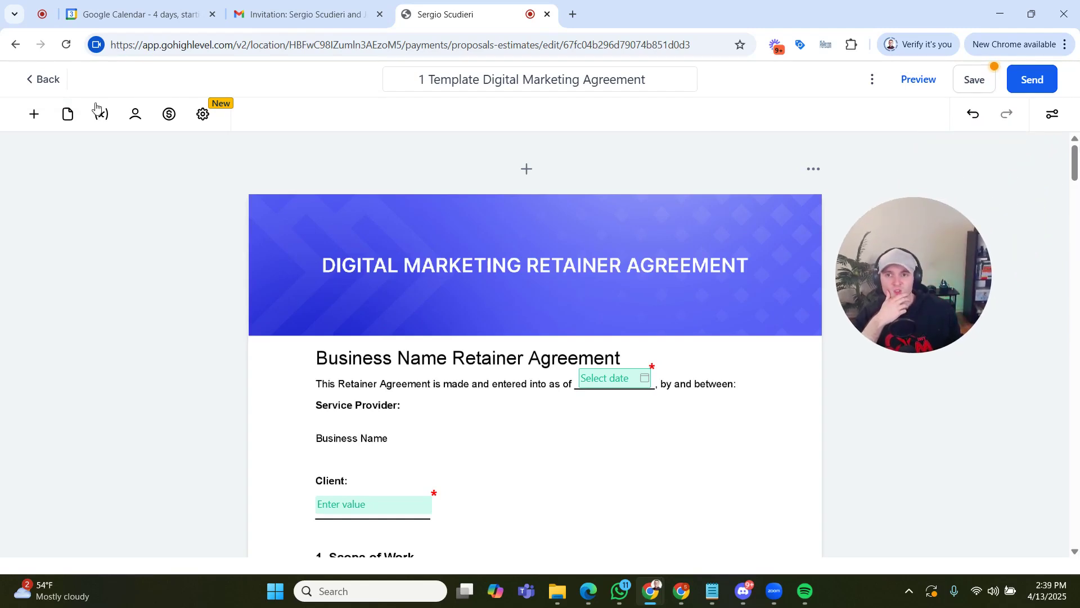
- Turn on the signing order for the document's recipients and select the client's contact as Primary Client
left_click(137, 114)
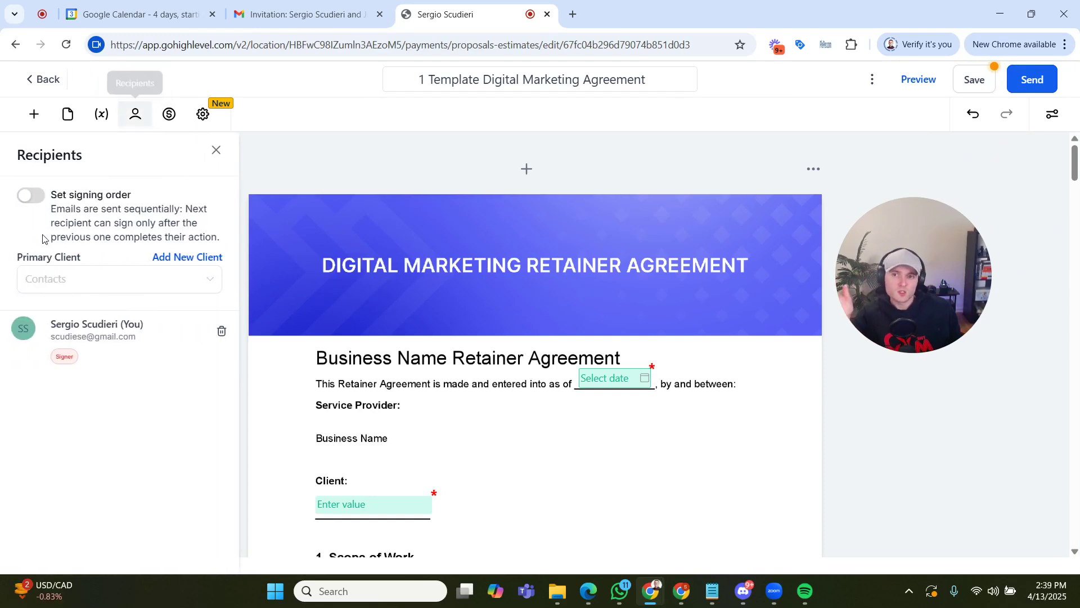
left_click(32, 195)
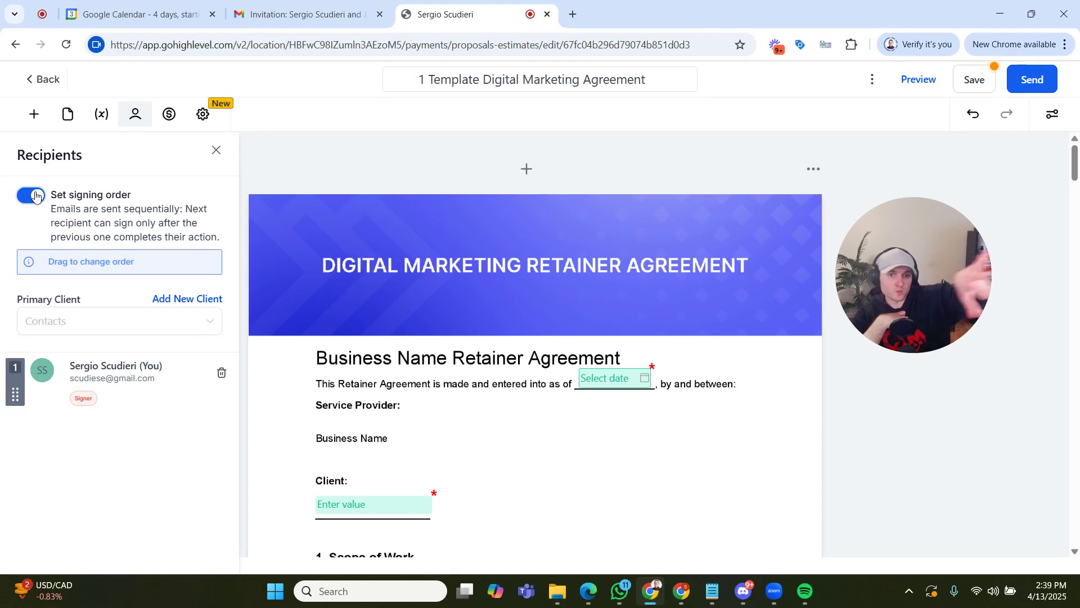
left_click(109, 332)
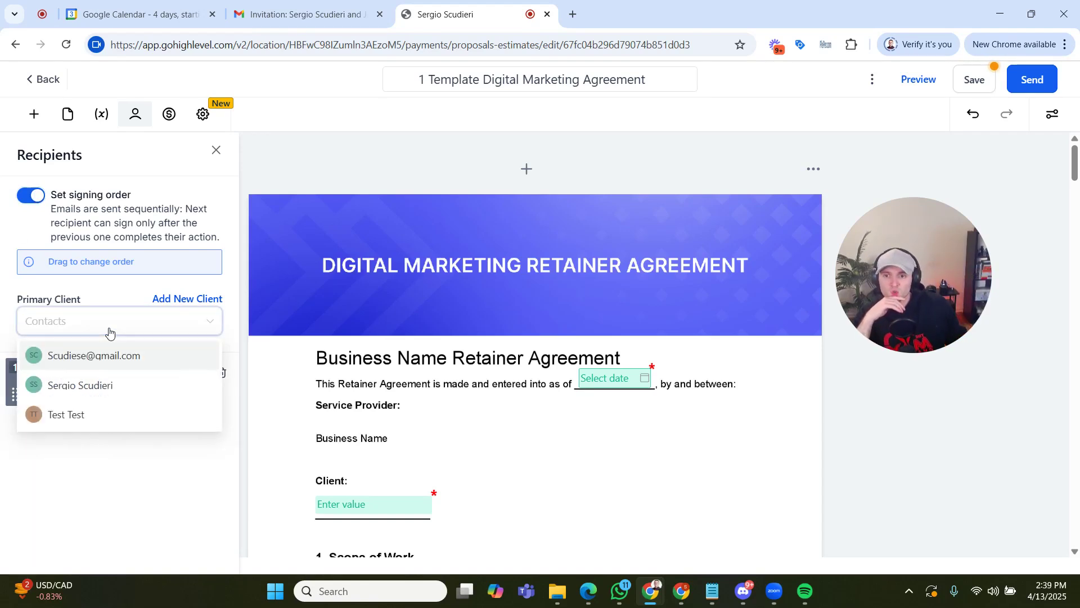
left_click(141, 383)
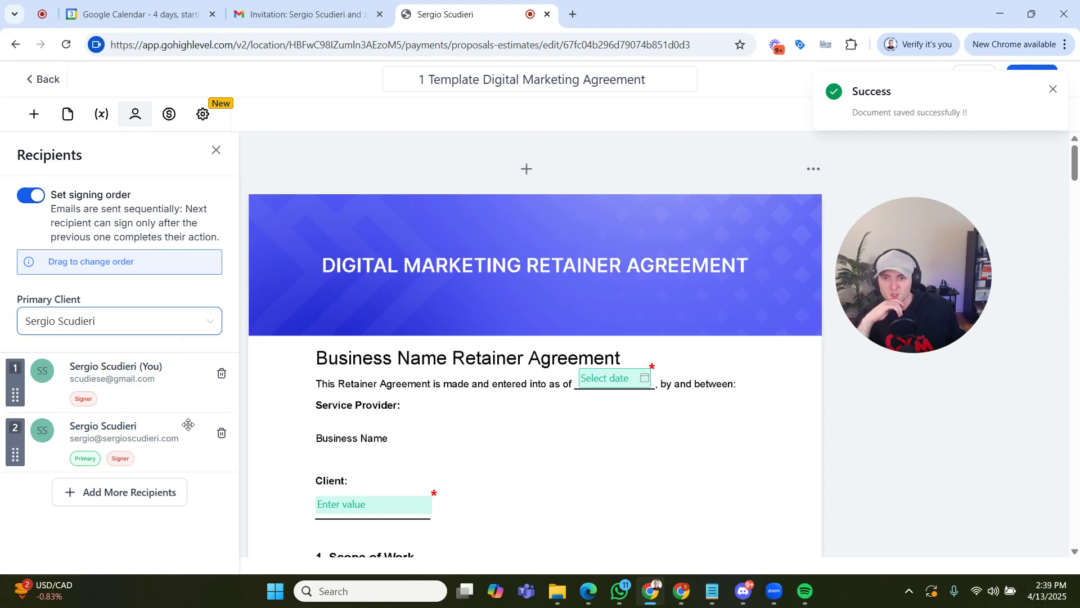
left_click(1057, 93)
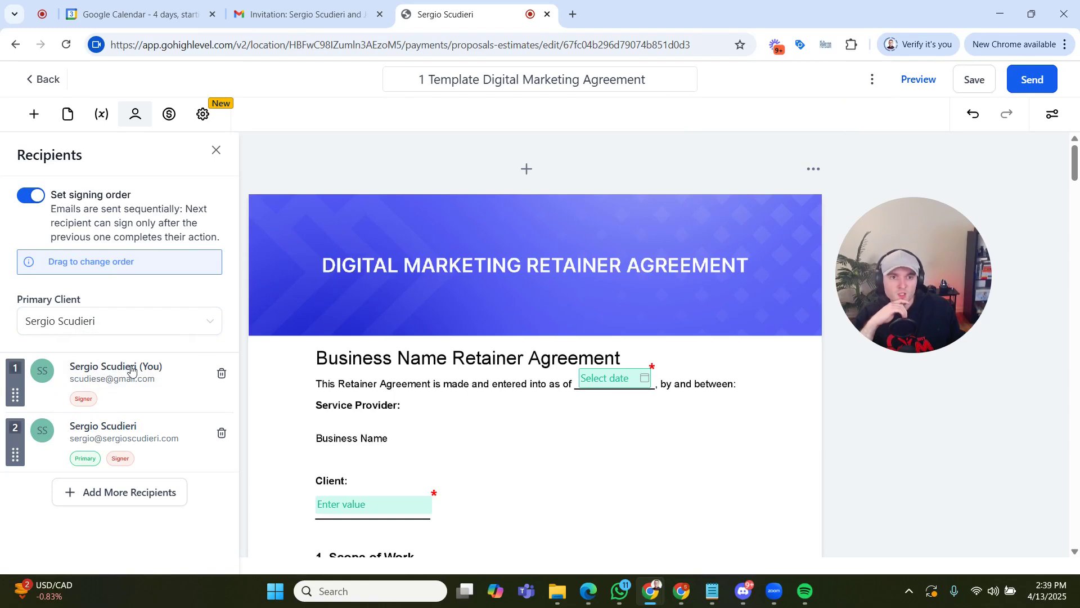
- Generate individual share links for the document's recipients
left_click(1031, 84)
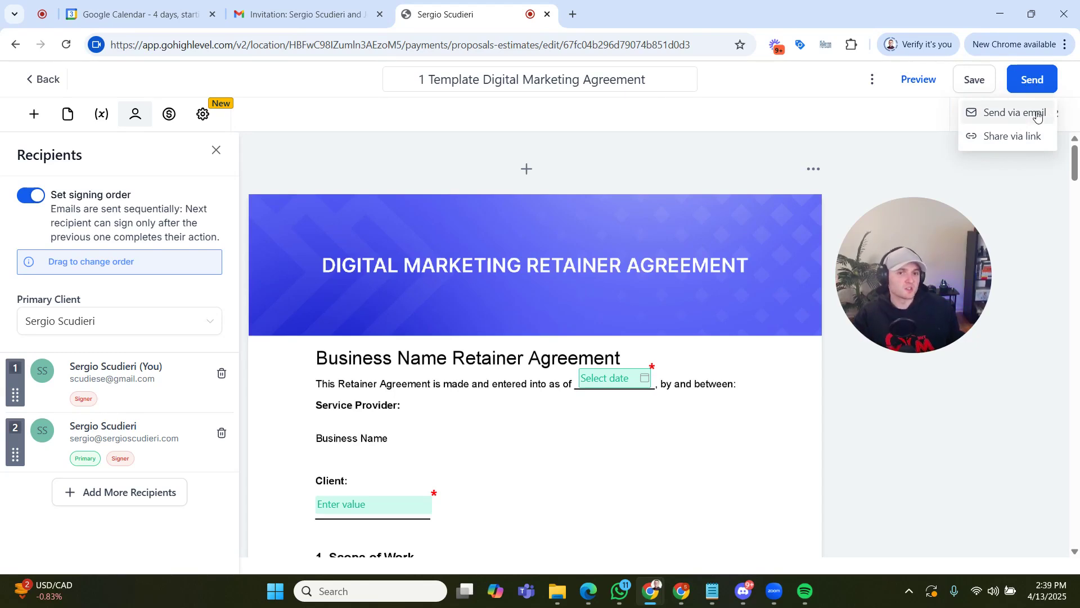
left_click(1036, 136)
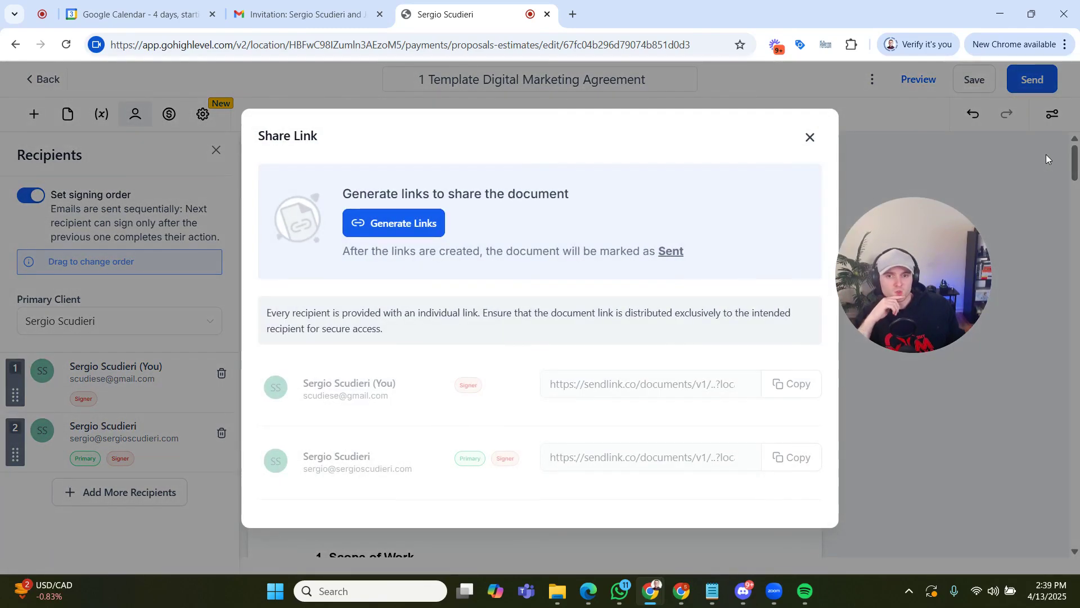
left_click(436, 226)
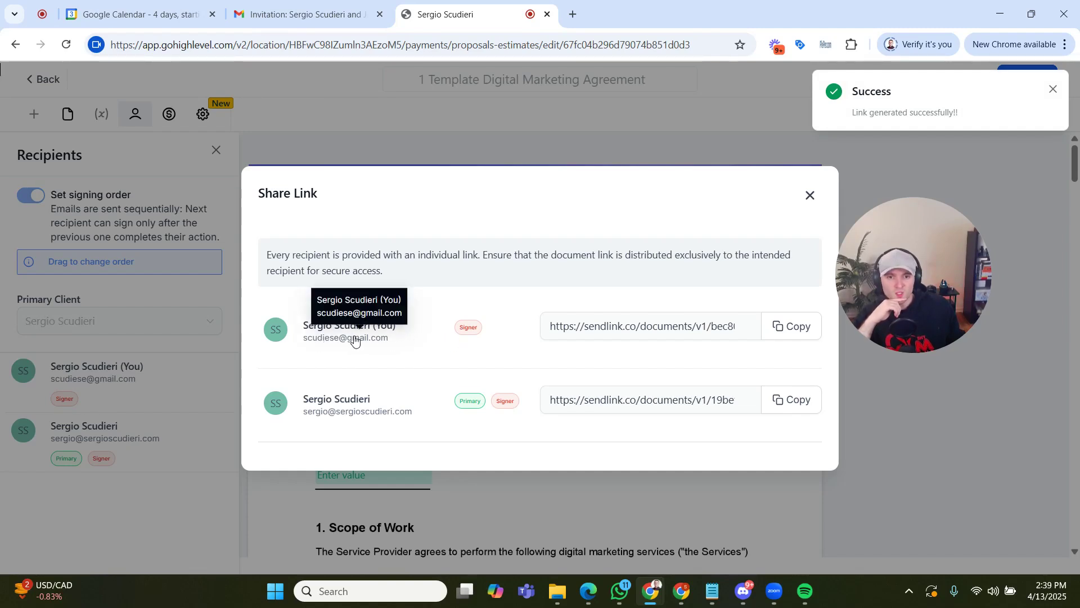
- Copy the sender's document link and open it in a new browser tab
left_click(793, 328)
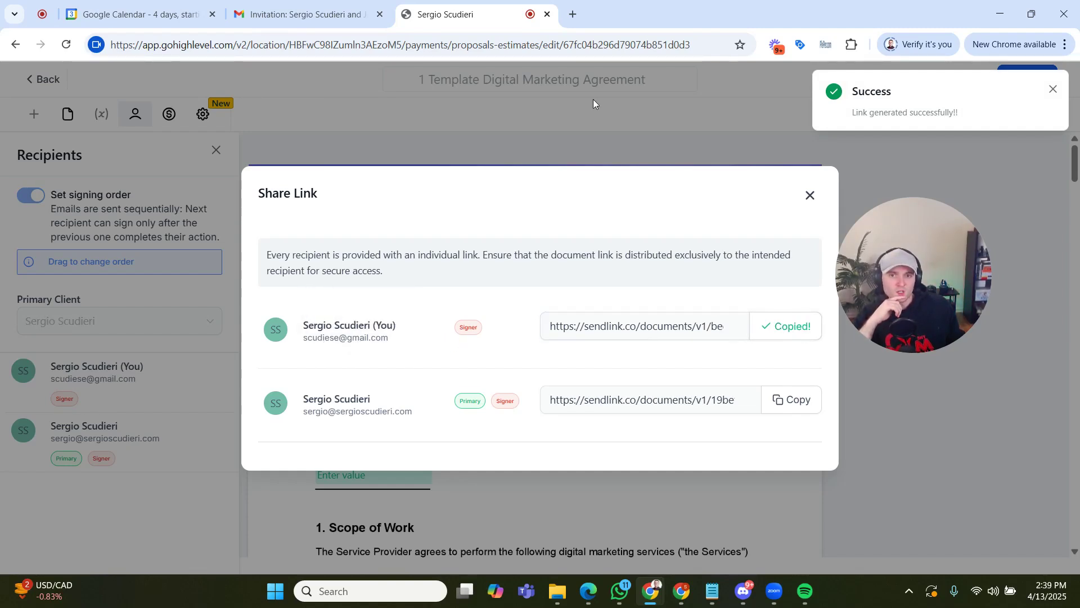
left_click(573, 14)
key("ctrl+v")
key("Return")
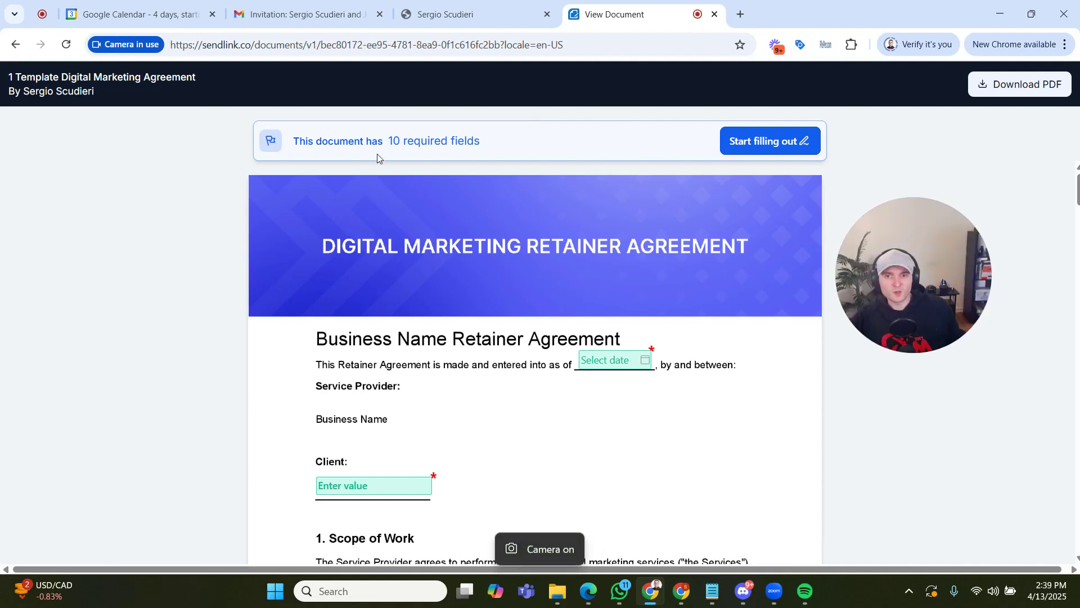
- Start filling out the agreement and set its entered-into date to 2025-04-13
left_click(754, 143)
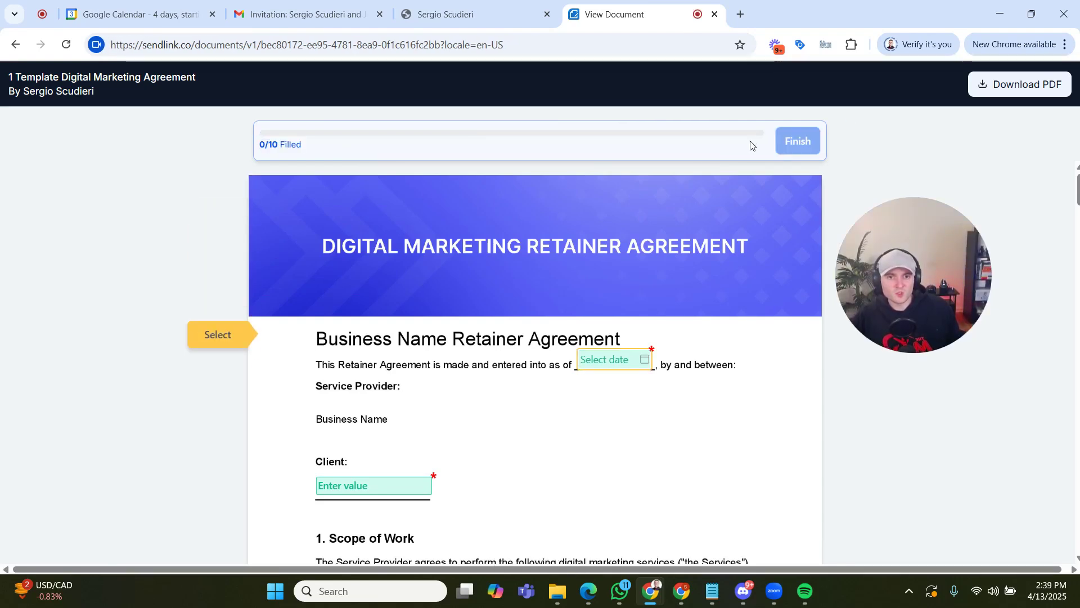
left_click(606, 361)
left_click(600, 240)
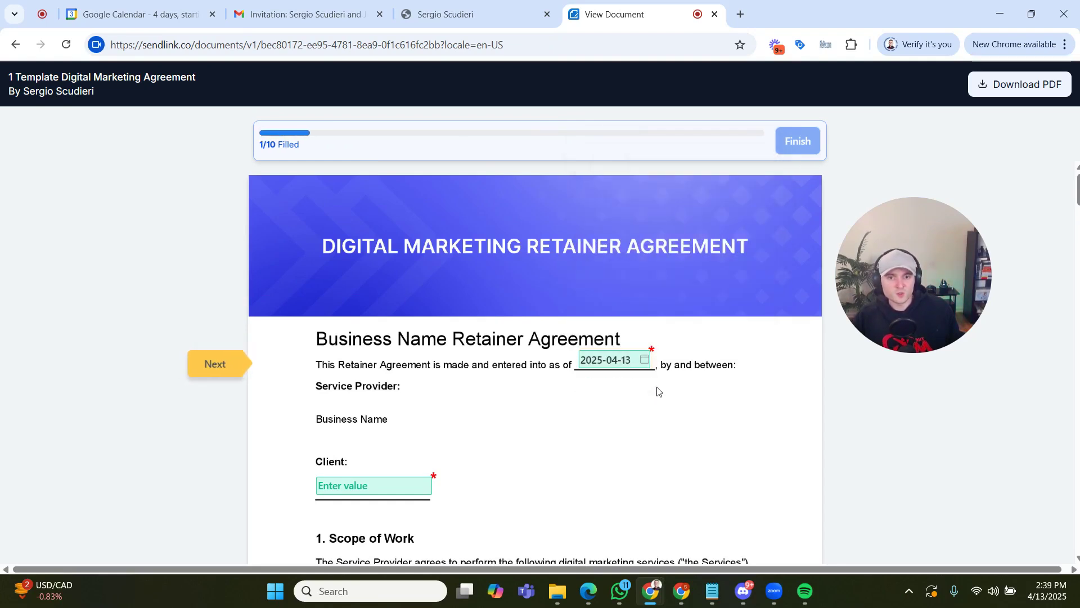
- Fill in the Client field under the agreement heading with "Client Name"
scroll(562, 394, "down", 1)
left_click(352, 427)
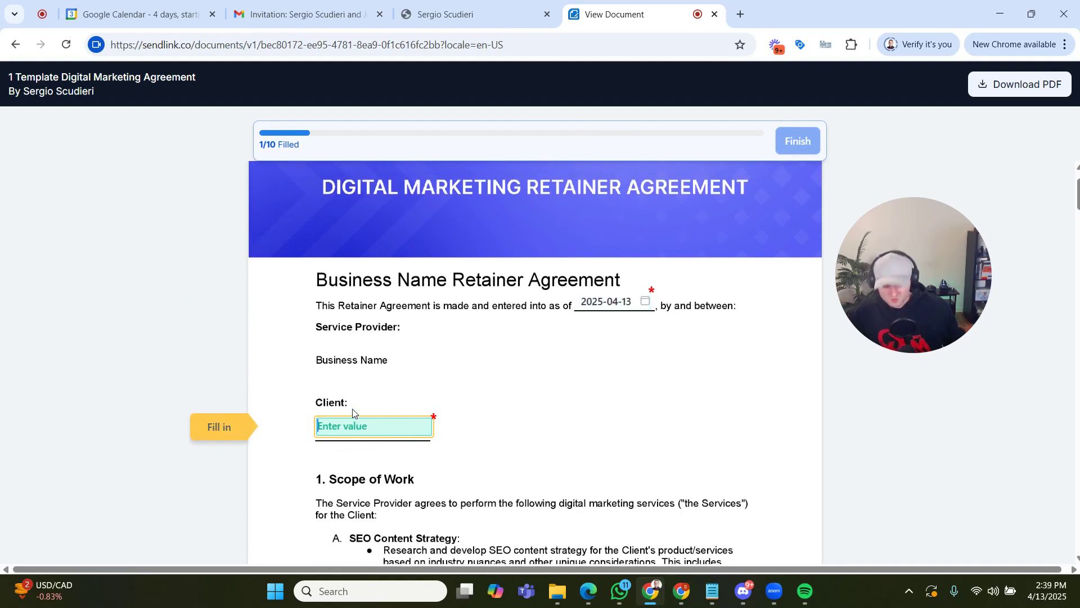
type("Clinet")
key("BackSpace")
key("BackSpace")
key("BackSpace")
key("BackSpace")
type("ent Name")
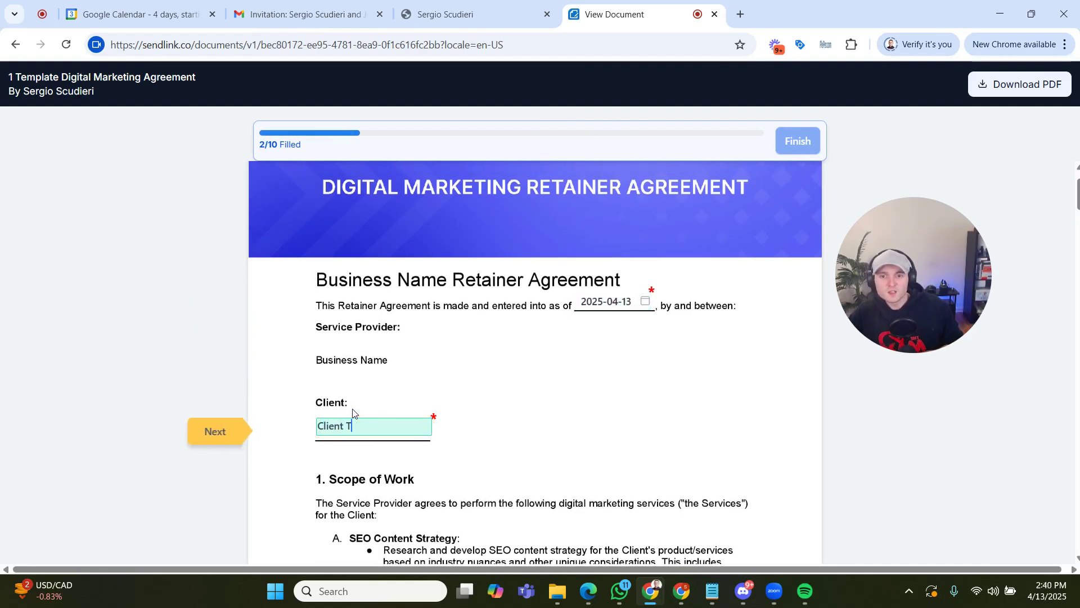
left_click(533, 436)
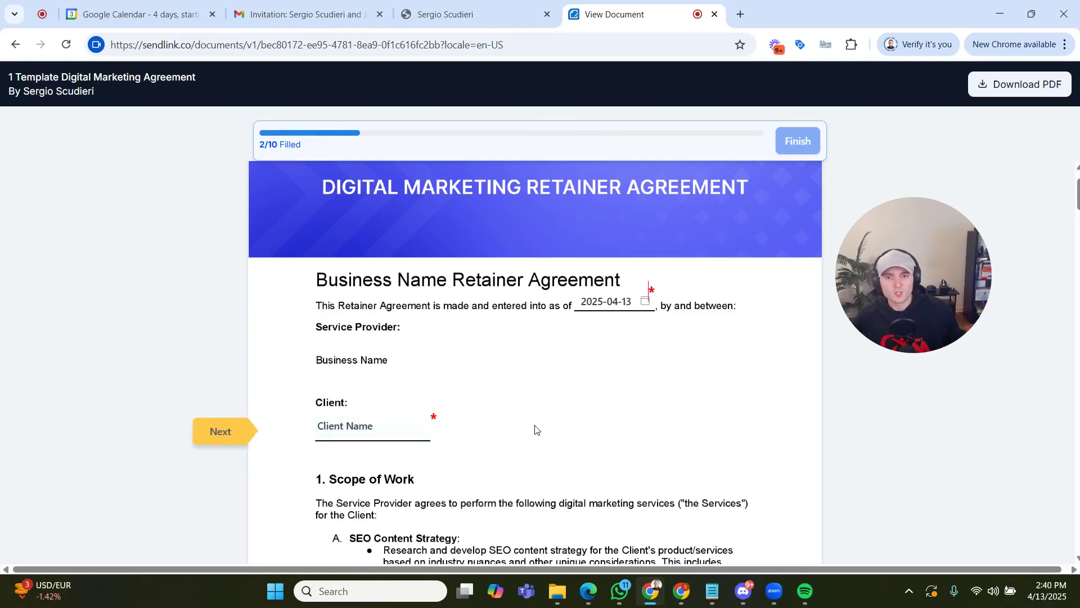
- In the Term of Agreement section, set the commencement date to 2025-04-13 and the end date to 2025-05-13
scroll(534, 437, "down", 15)
scroll(542, 438, "down", 3)
scroll(540, 428, "up", 2)
scroll(534, 394, "down", 1)
left_click(532, 371)
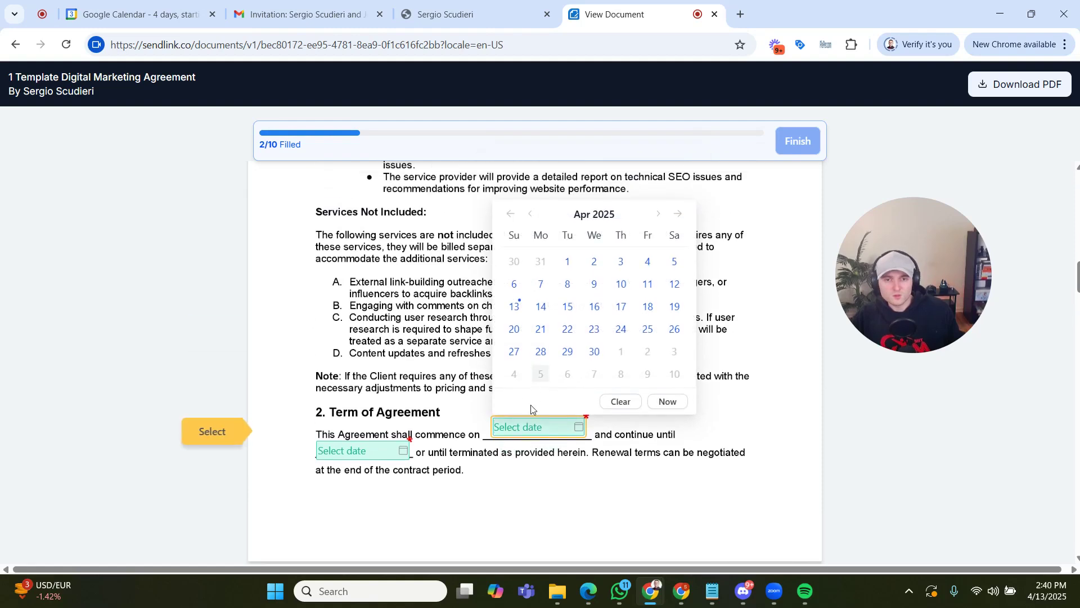
left_click(514, 306)
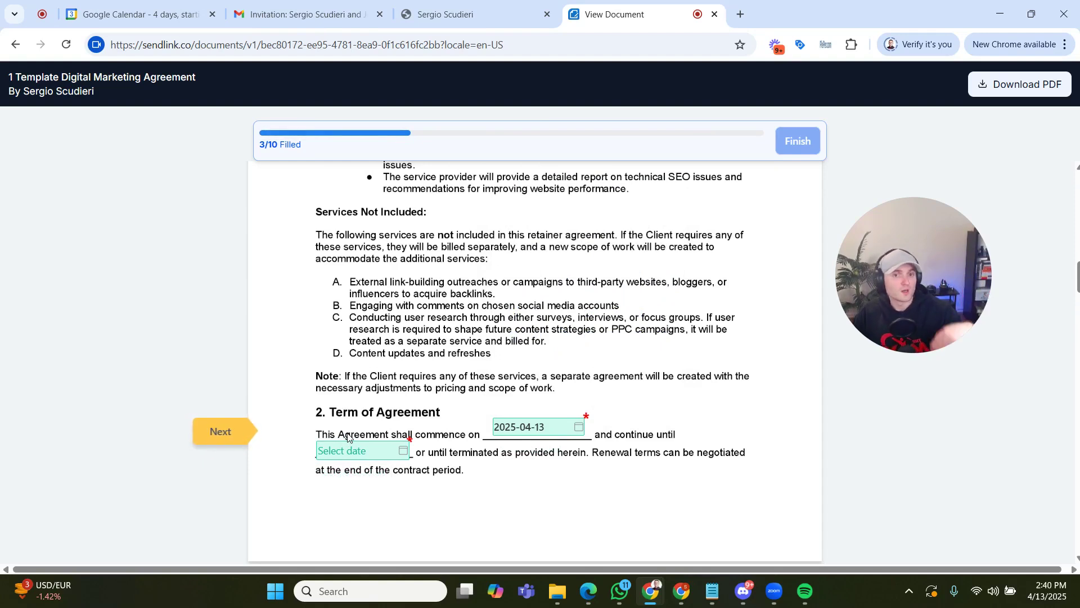
left_click(371, 451)
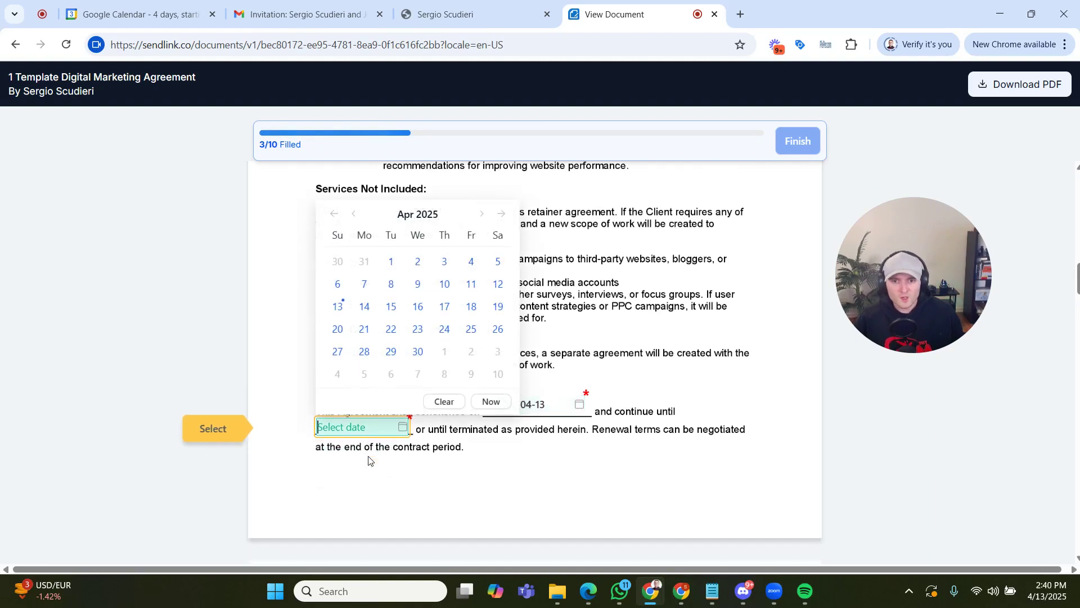
left_click(485, 214)
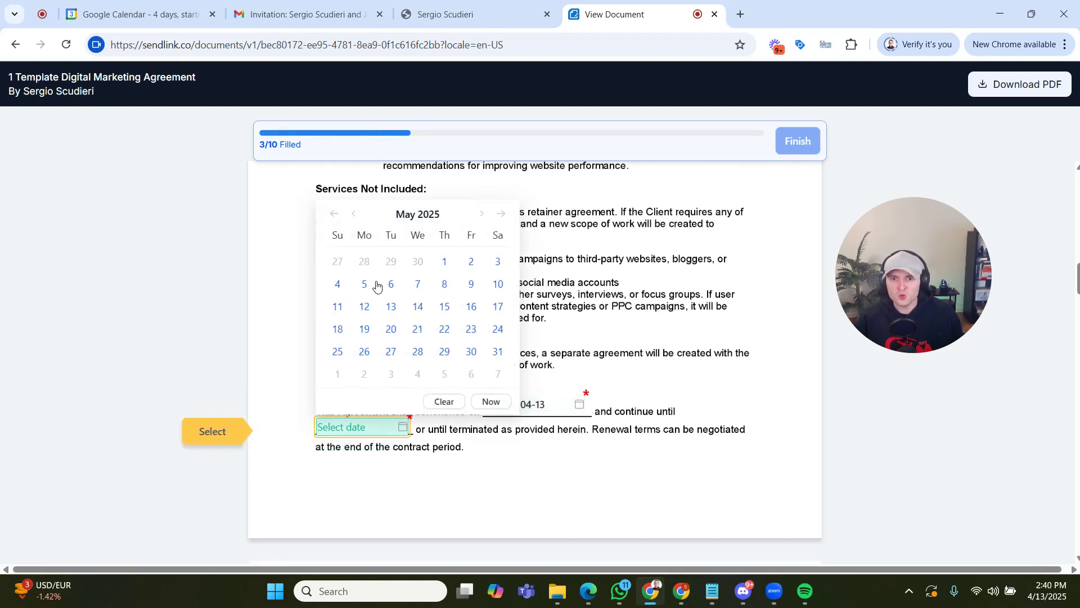
left_click(381, 309)
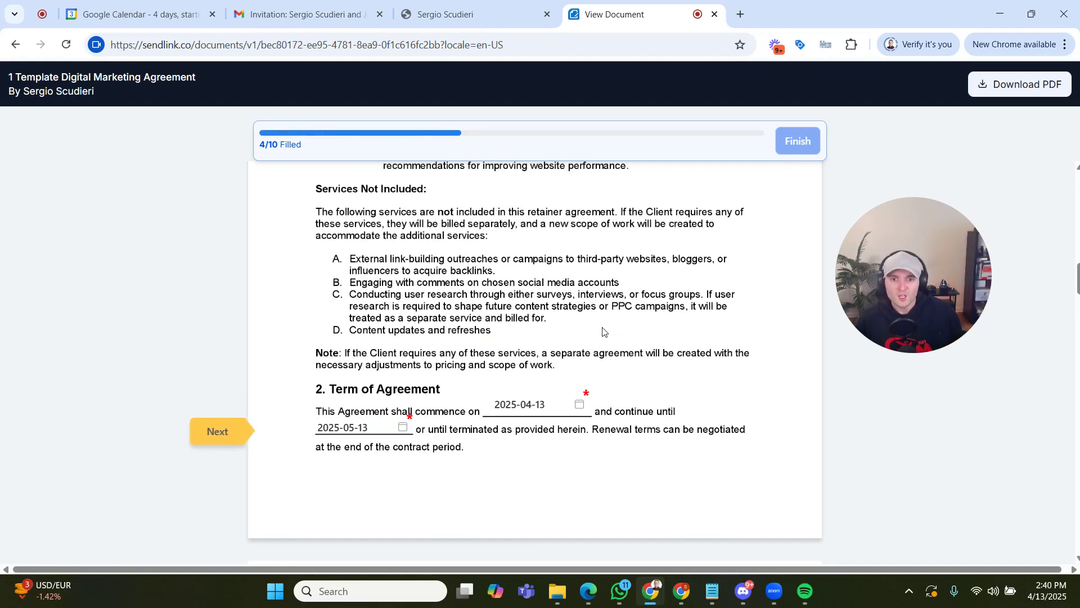
- Enter $3,317.00 as the total fee in the Compensation section
scroll(605, 329, "down", 4)
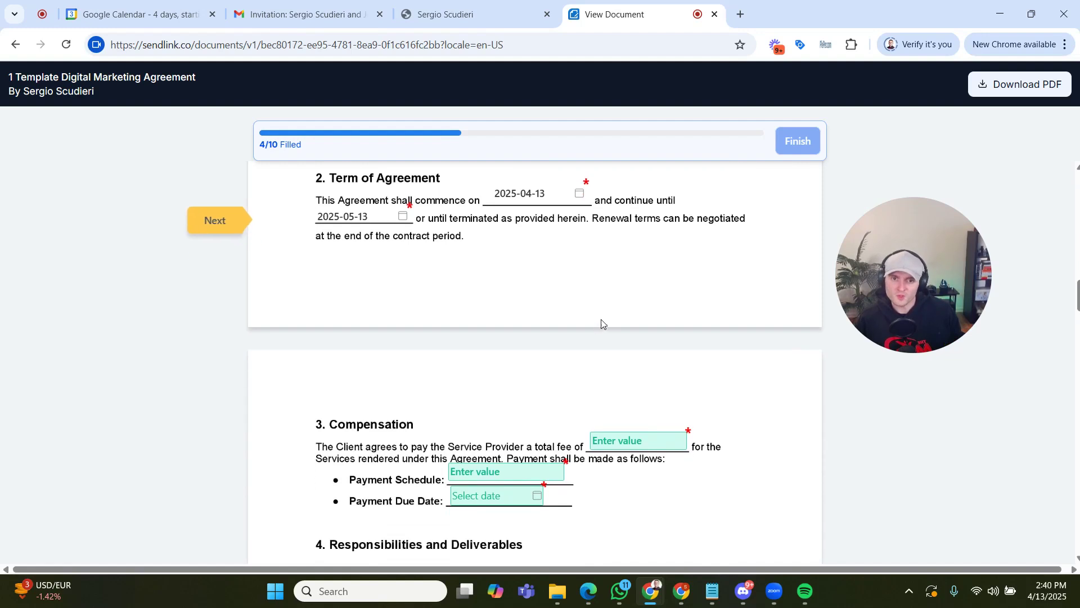
scroll(602, 318, "down", 3)
left_click(666, 302)
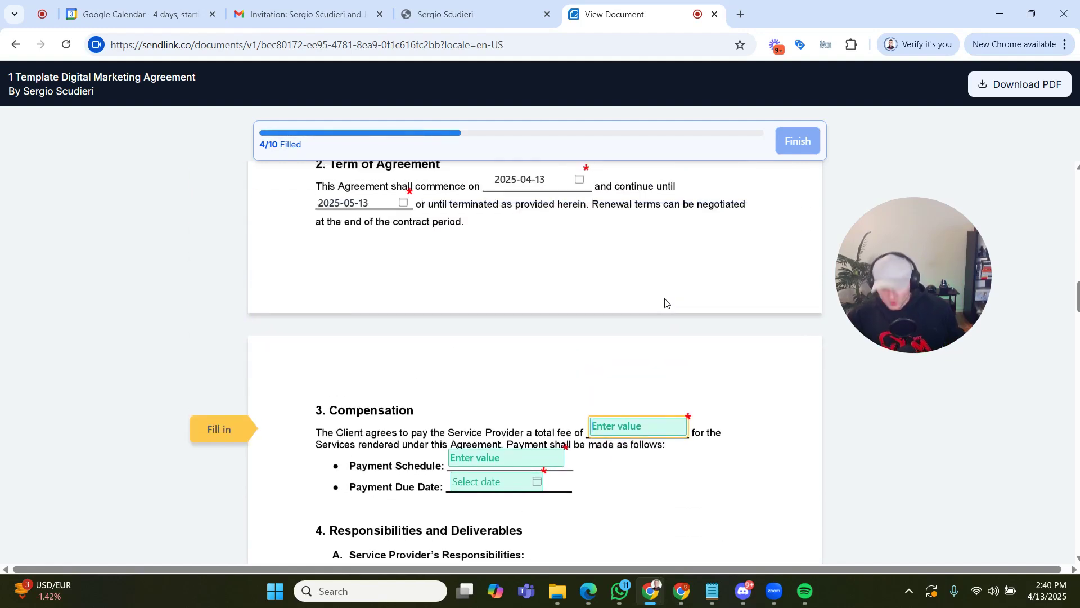
type("$")
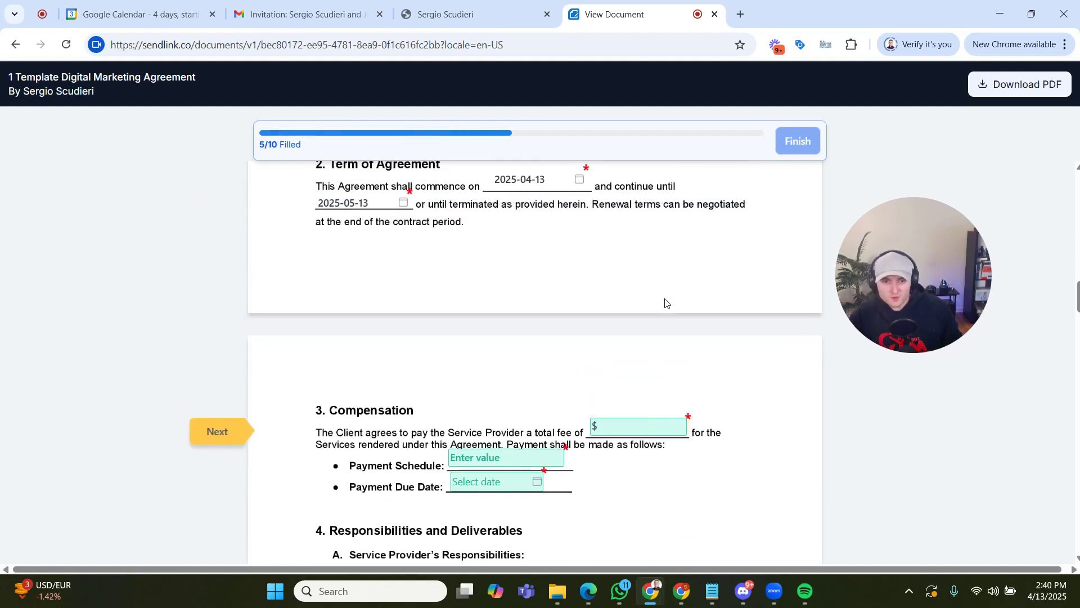
type("3,317.00")
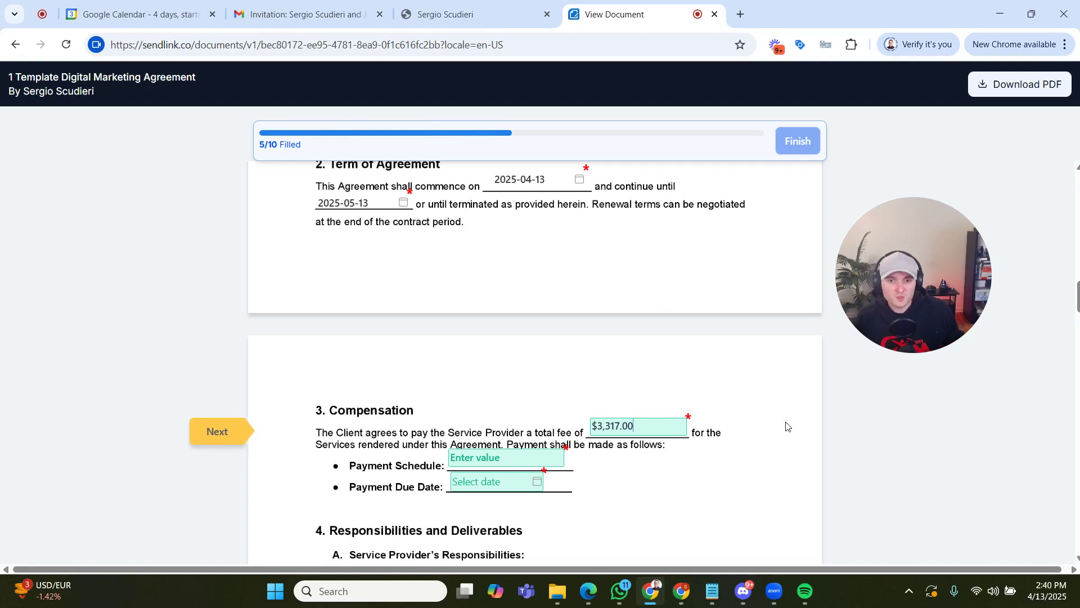
- Set the Payment Schedule to "Monthly installments" and the Payment Due Date to 2025-04-13
key("Tab")
type("Monthl")
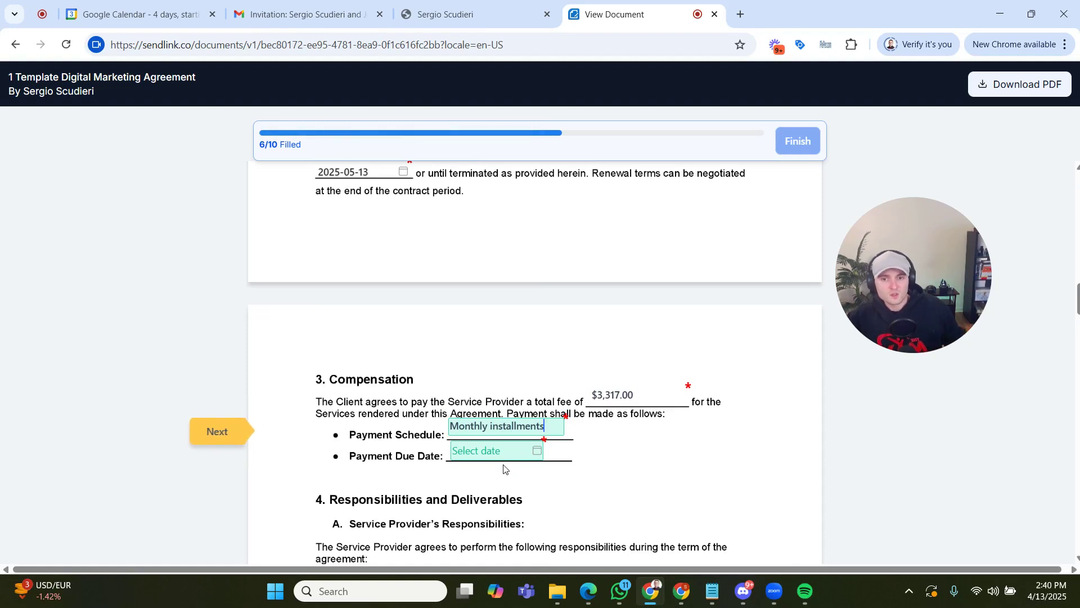
left_click(487, 451)
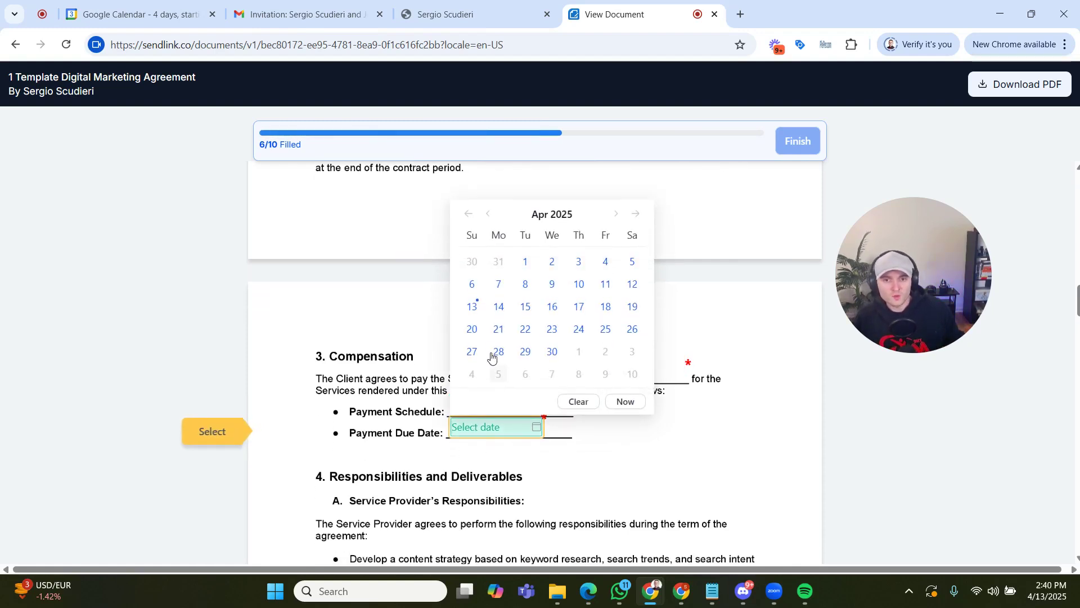
left_click(472, 307)
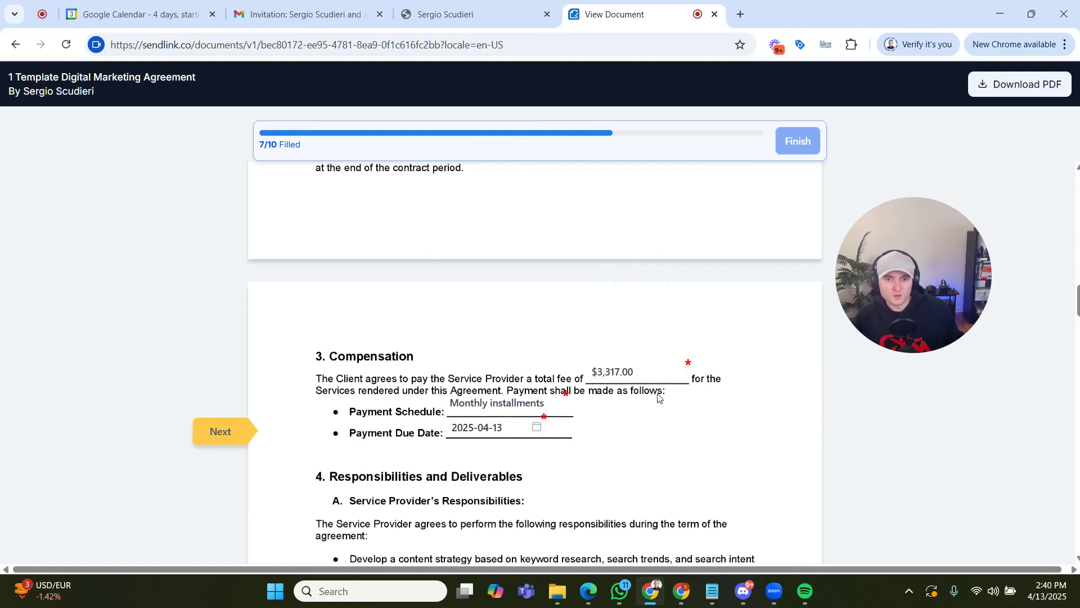
- Sign the Service Provider's signature field with a typed signature in the Style Script font, coloured blue
scroll(658, 397, "down", 15)
scroll(682, 363, "down", 20)
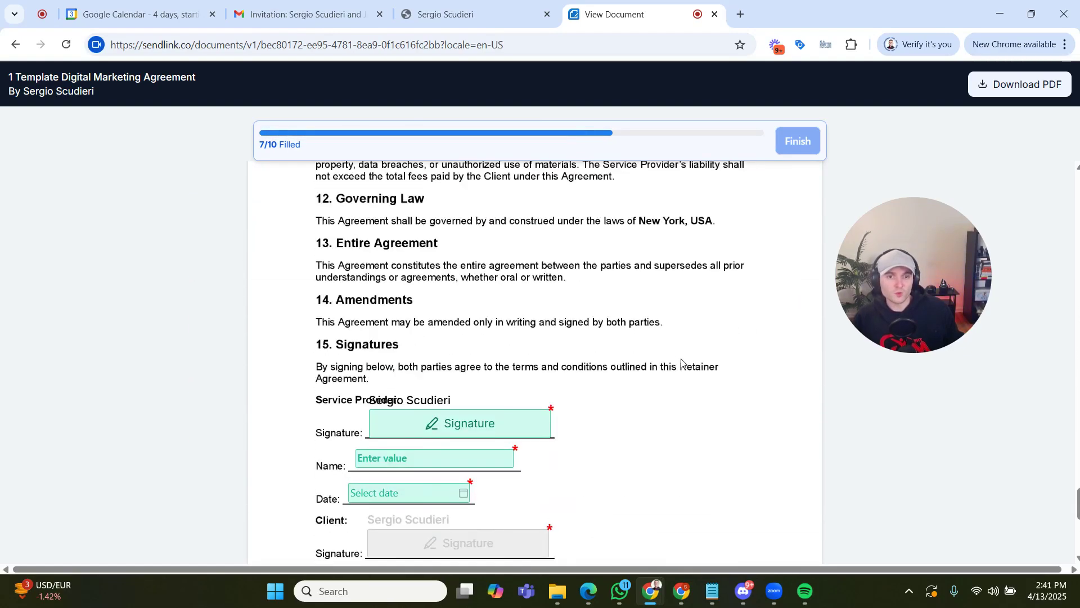
scroll(681, 363, "down", 3)
left_click(503, 287)
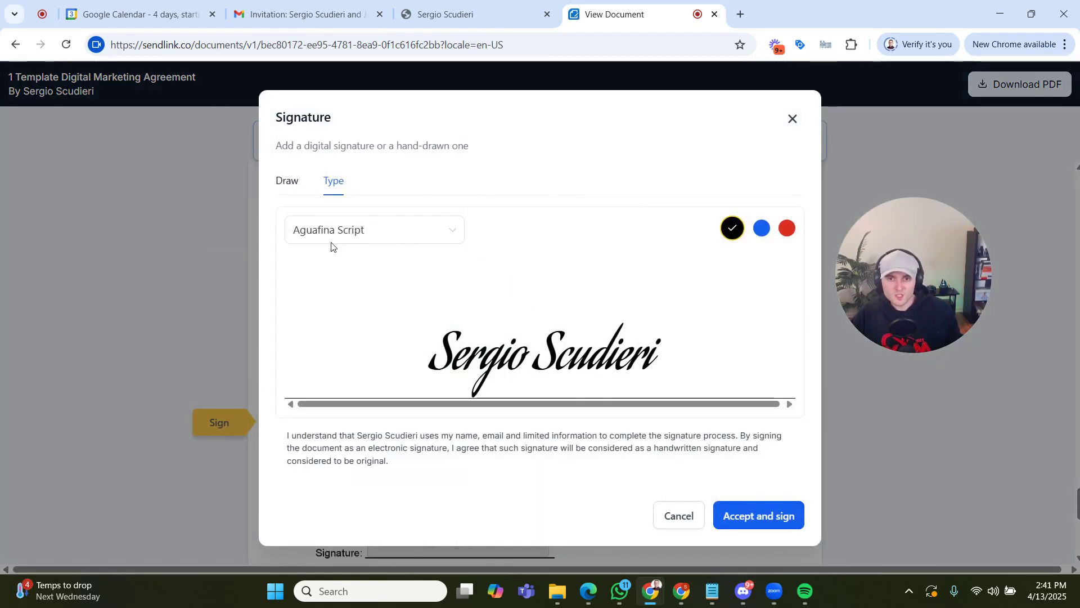
left_click(386, 237)
left_click(392, 317)
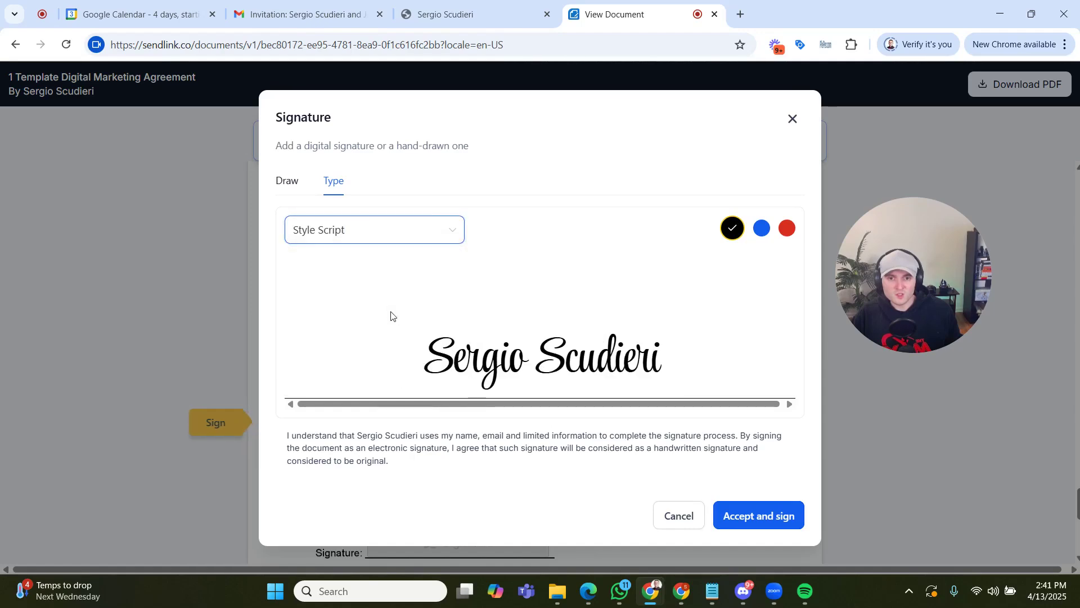
left_click(762, 228)
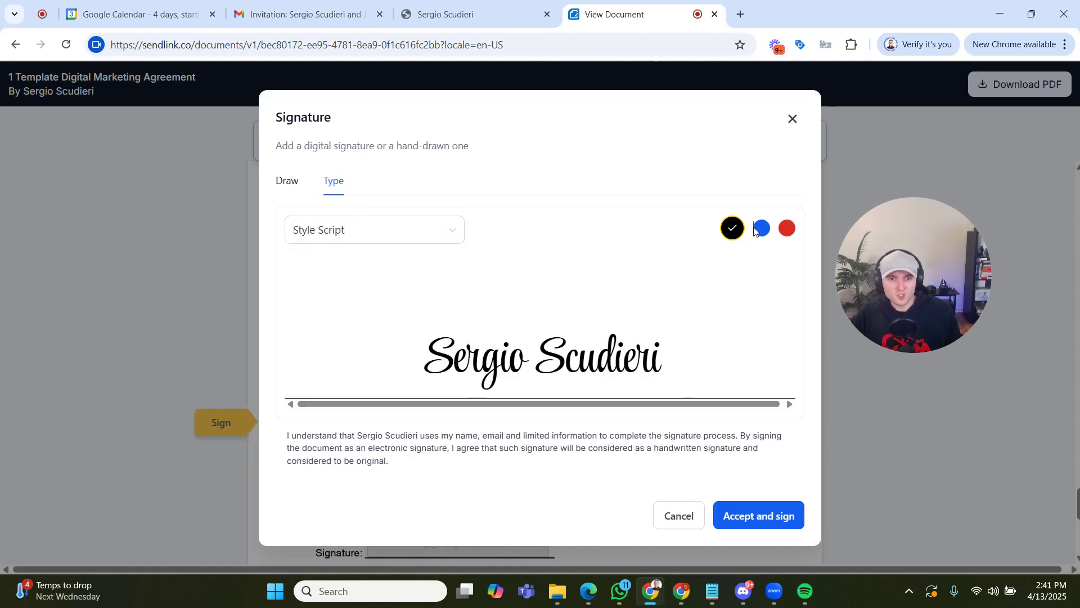
left_click(779, 517)
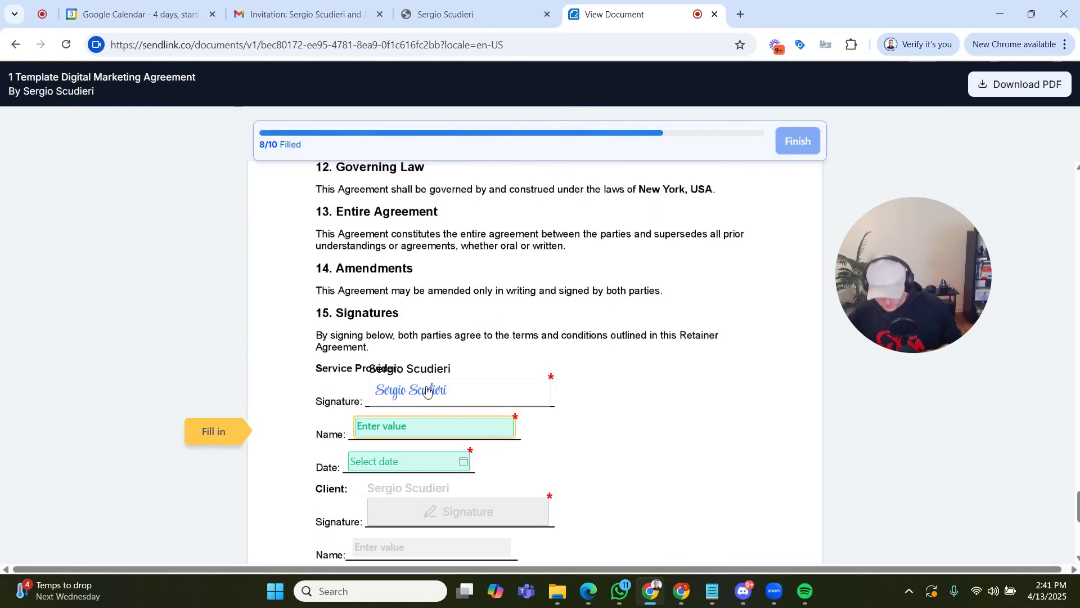
- Enter the Service Provider's full name and the date 2025-04-13 in the Signatures section, and finish the sender's part
key("Tab")
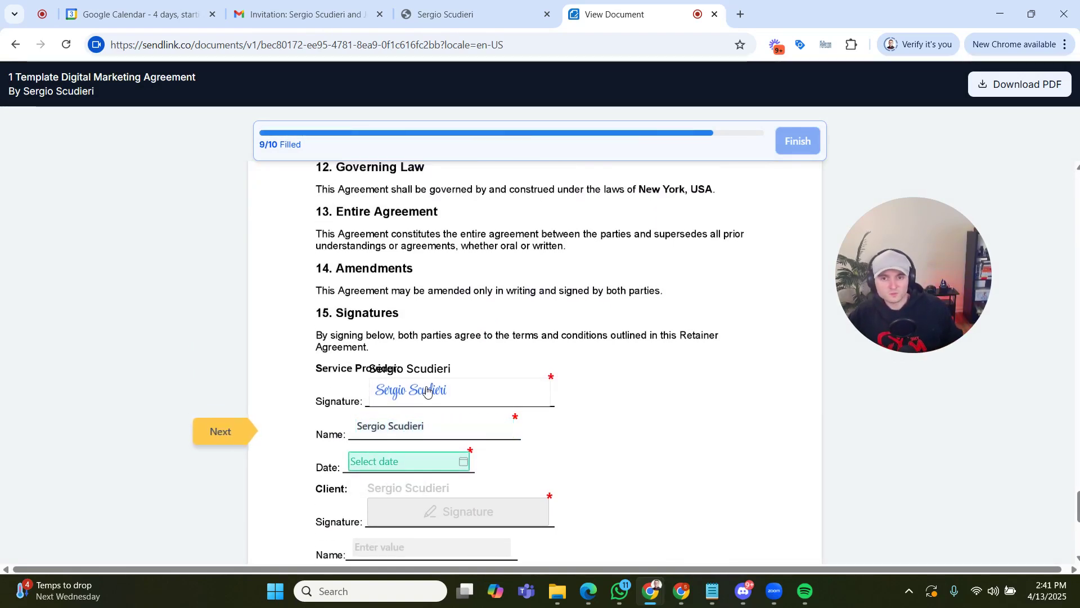
left_click(419, 459)
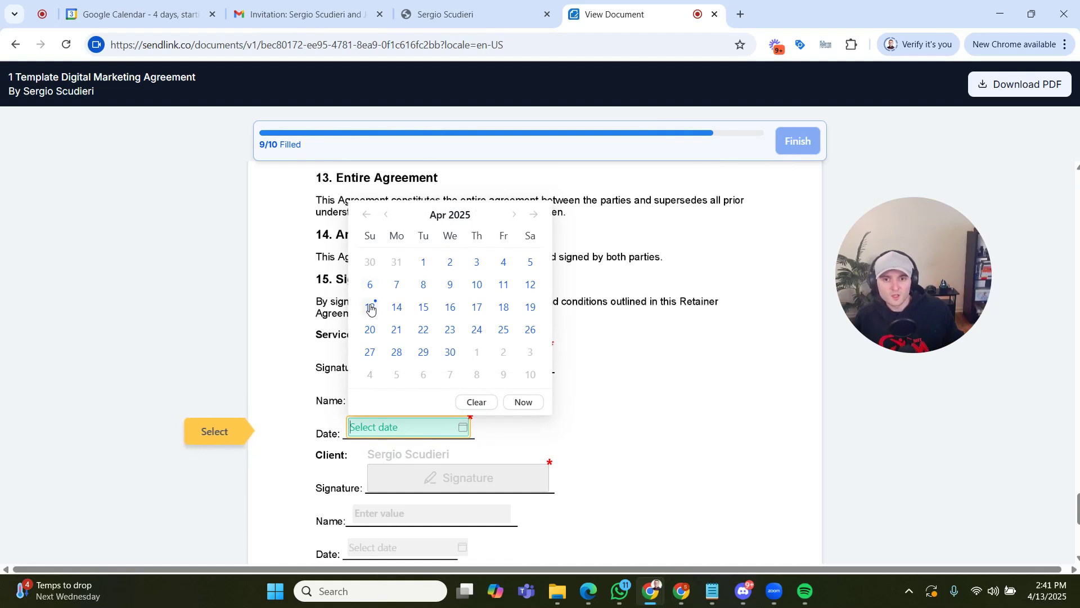
left_click(370, 307)
left_click(799, 144)
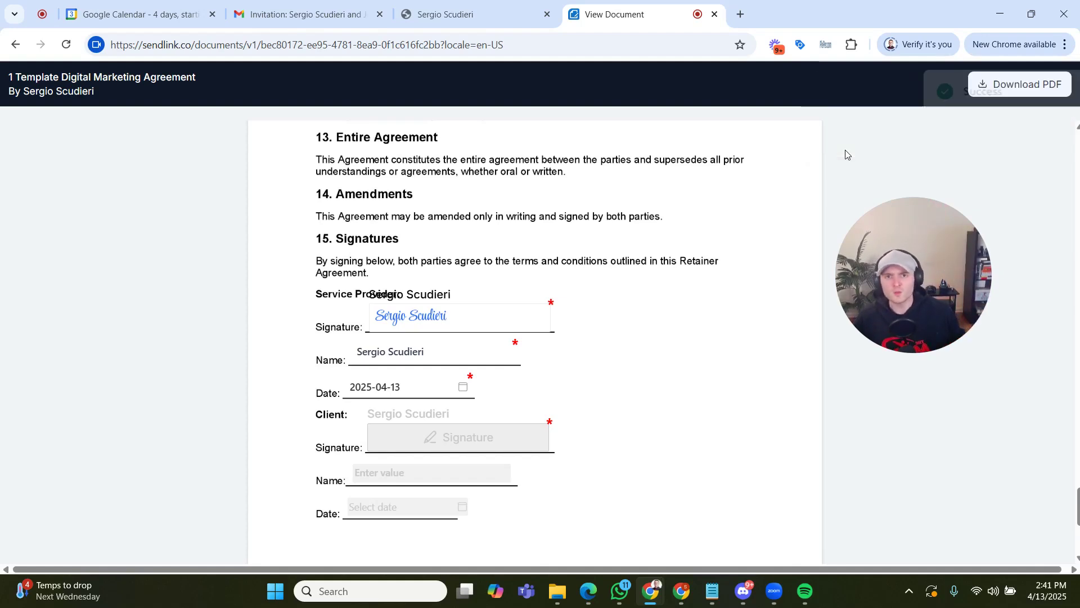
- Return to the document's share links, copy the primary client's link and open it in a new browser tab
left_click(521, 8)
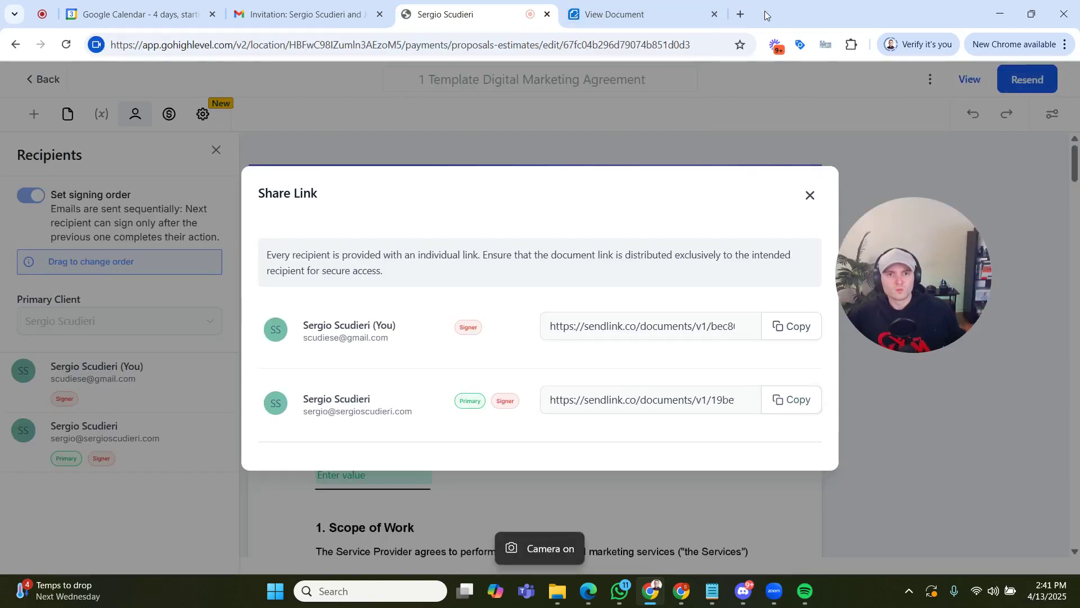
left_click(742, 14)
key("Return")
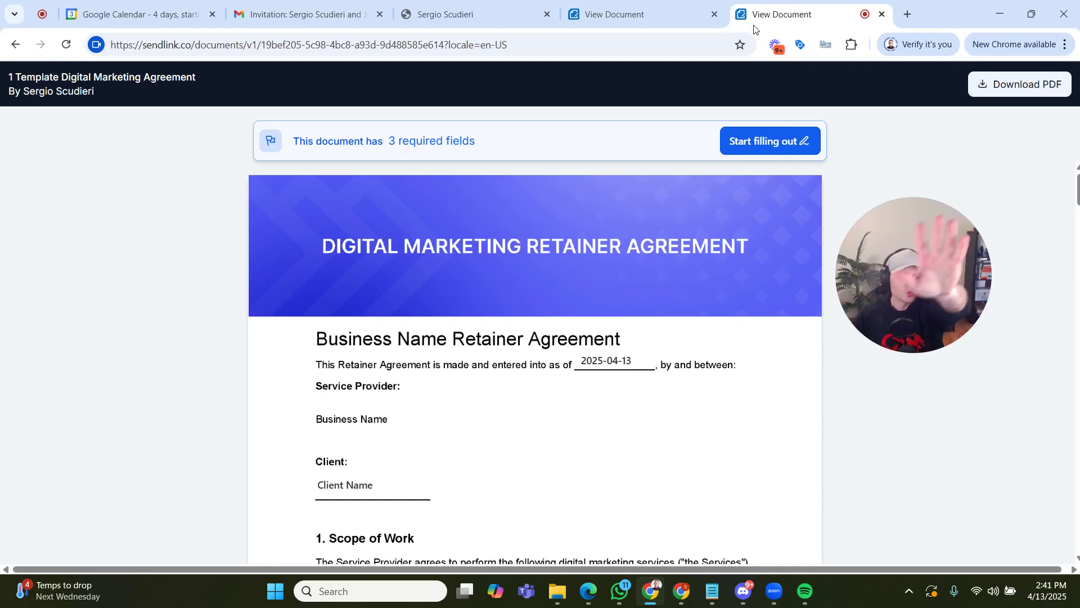
- Review the client's copy of the agreement down to the client's fields in the Signatures section
scroll(690, 342, "down", 8)
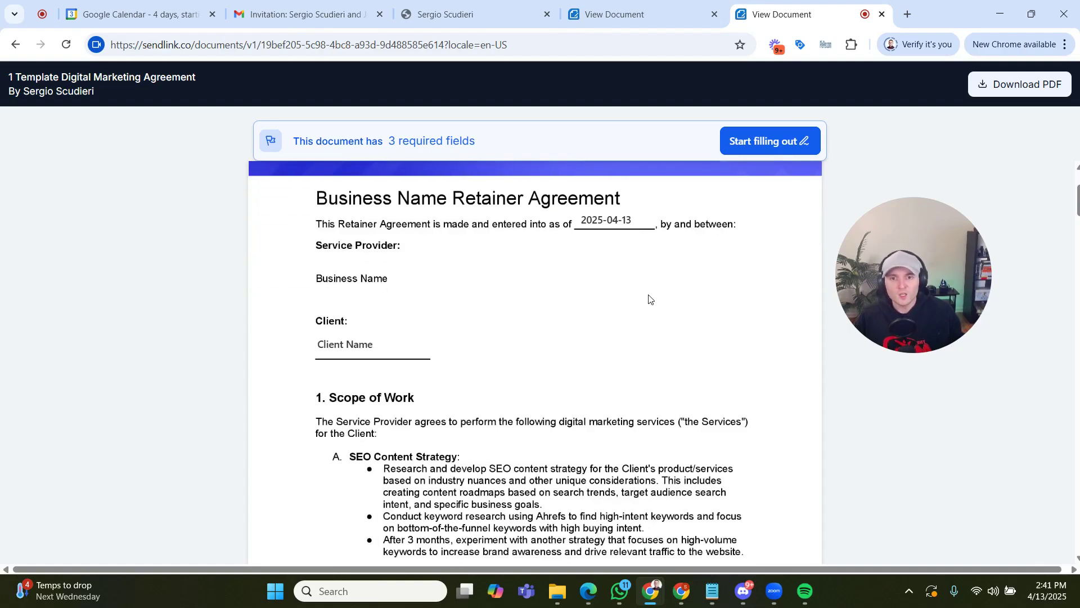
scroll(506, 243, "down", 10)
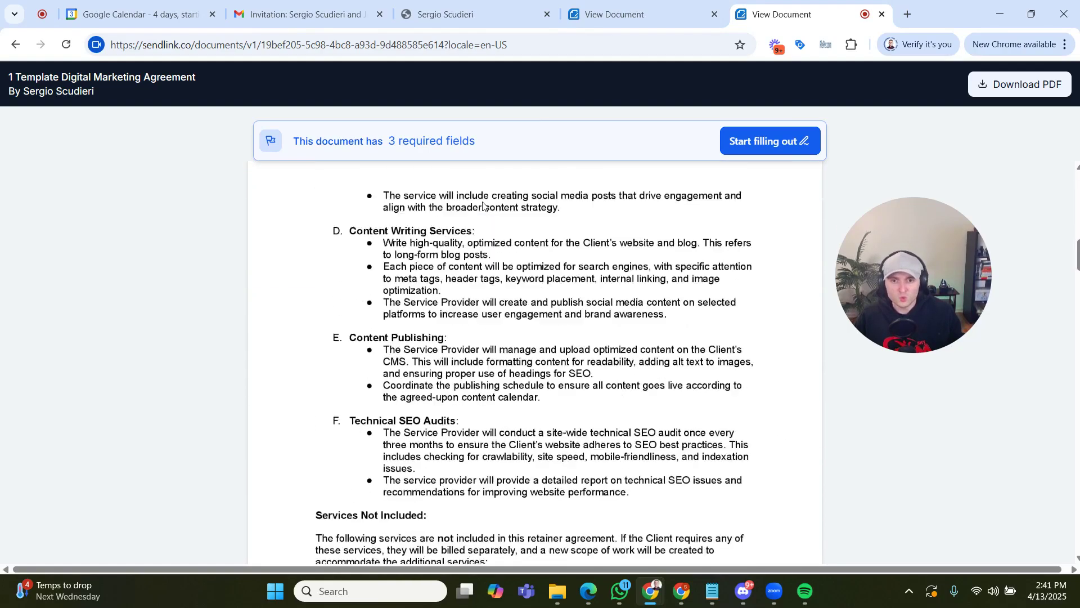
scroll(484, 206, "down", 2)
scroll(631, 268, "down", 15)
scroll(632, 268, "down", 10)
scroll(557, 260, "up", 3)
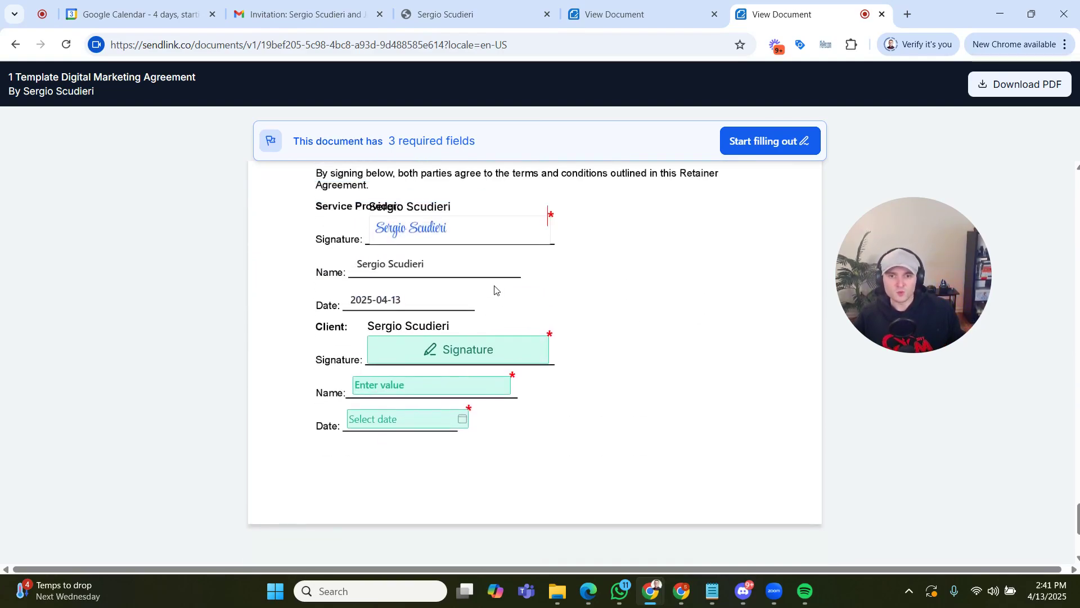
- Sign the client's signature field with the black typed signature in Aguafina Script and enter "CLient Name" as the client's name
left_click(517, 346)
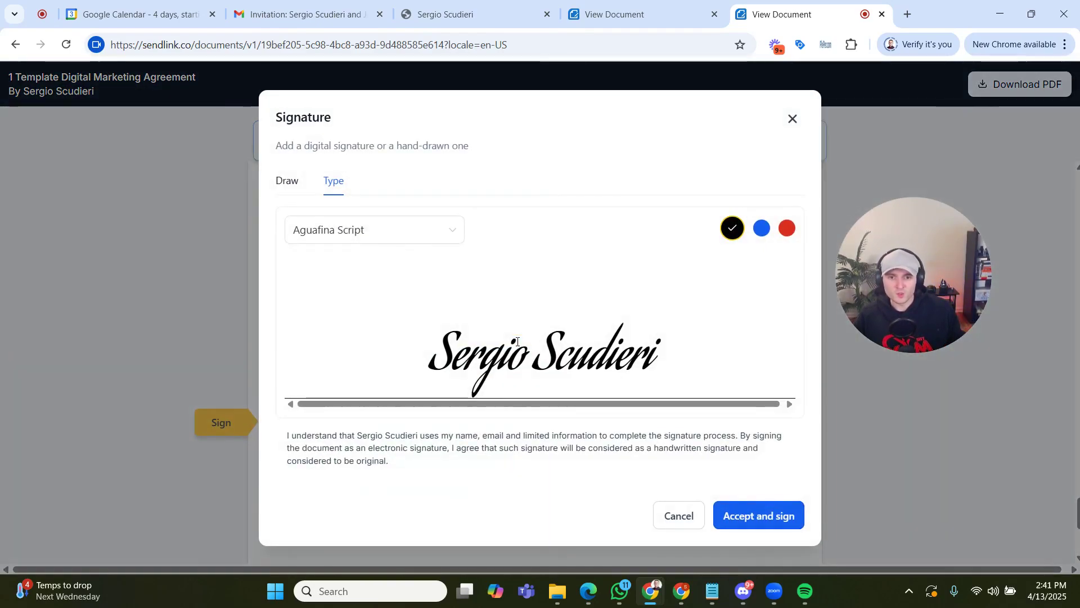
left_click(748, 514)
left_click(399, 452)
type("CLient Name")
key("Tab")
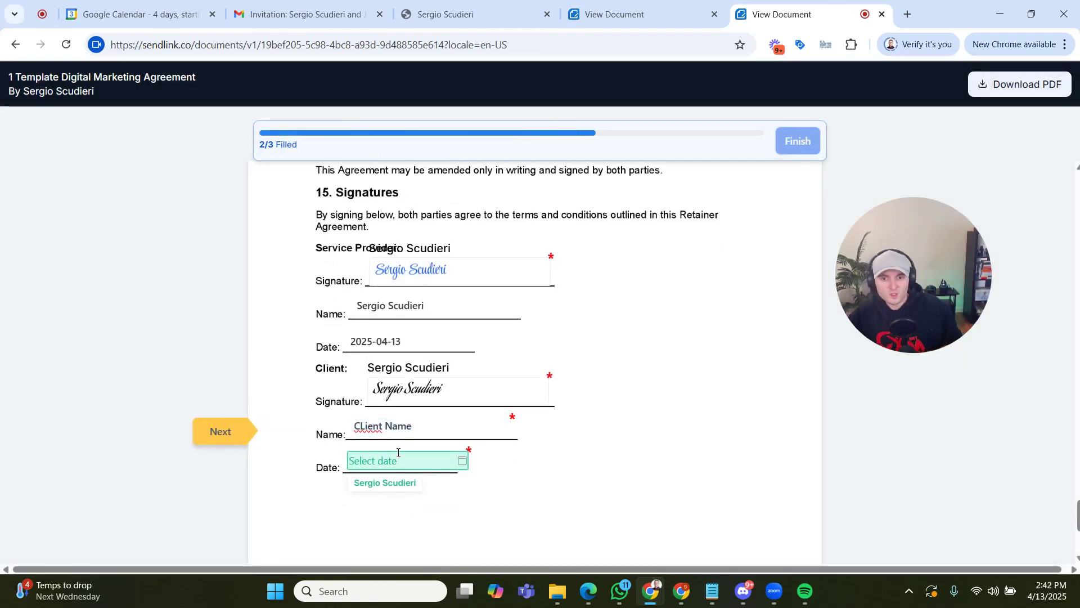
- Set the client's date to 2025-04-13, finish the client's signing and dismiss the success notice
left_click(399, 455)
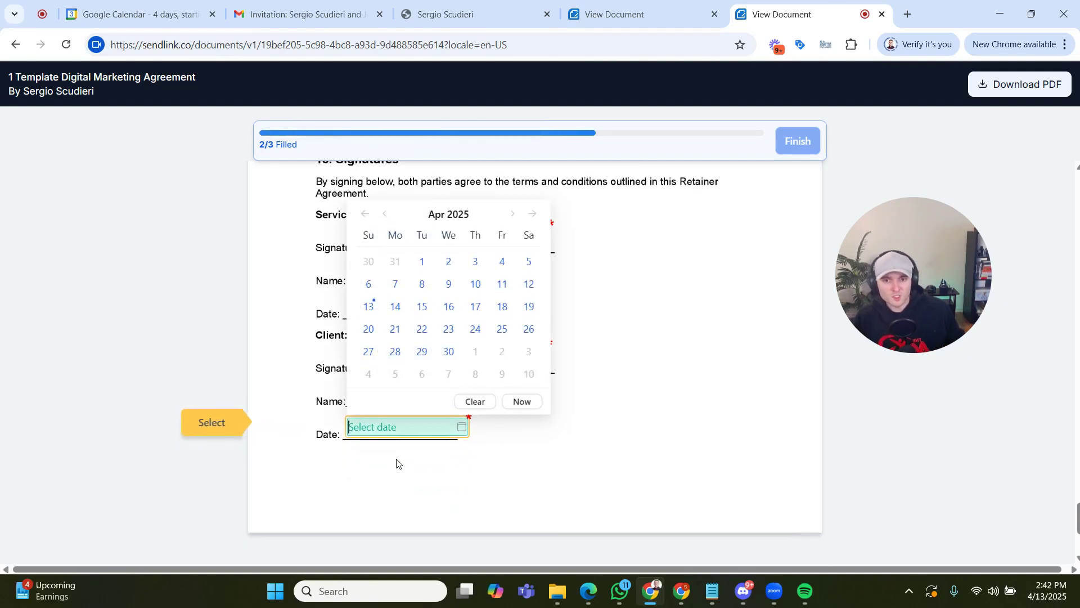
left_click(370, 306)
left_click(796, 142)
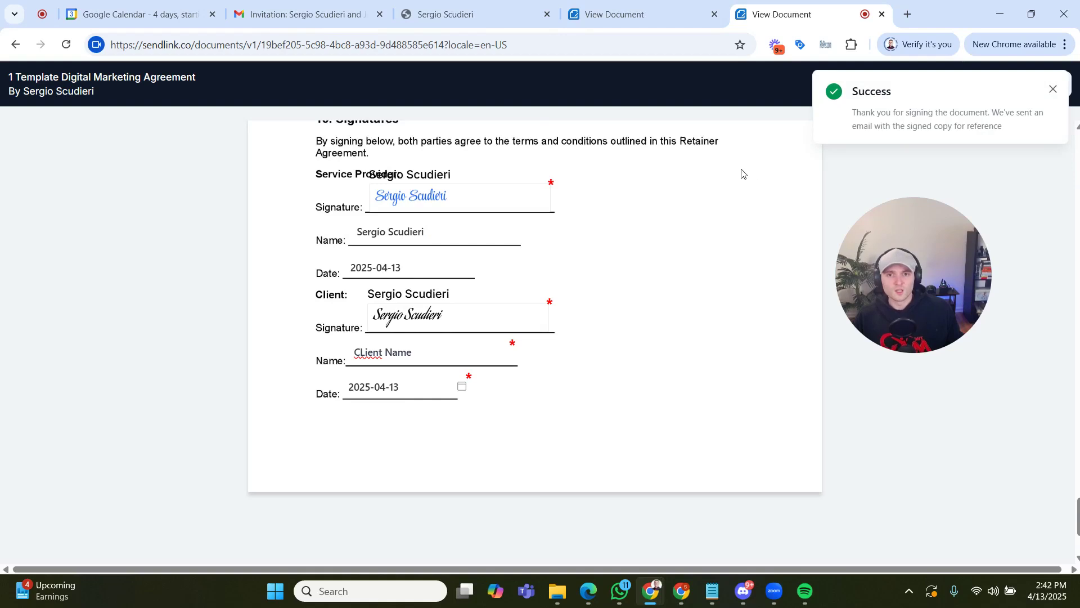
scroll(730, 183, "up", 2)
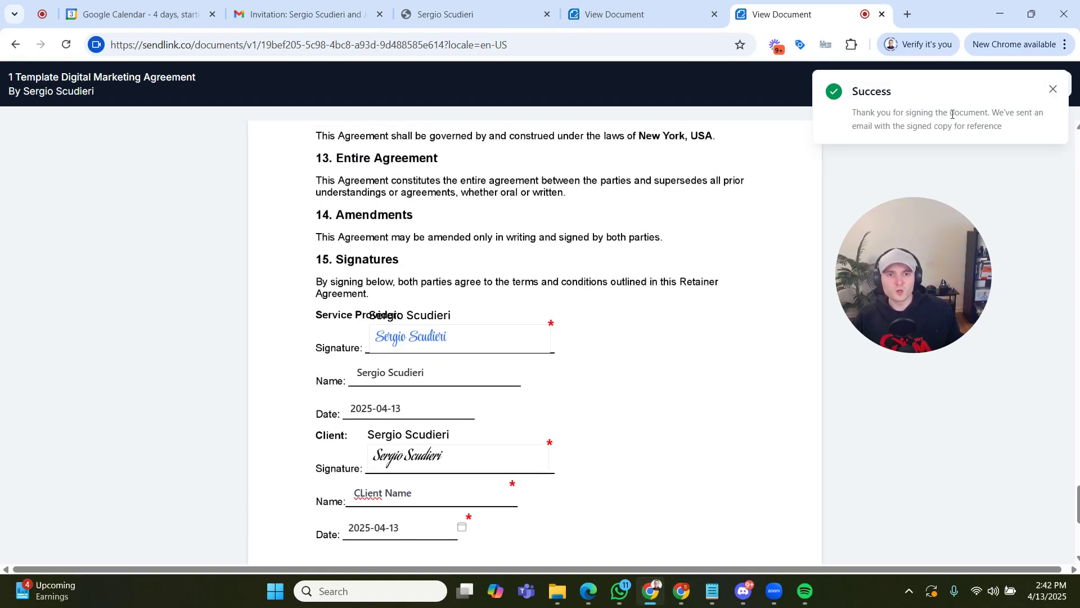
left_click(1055, 92)
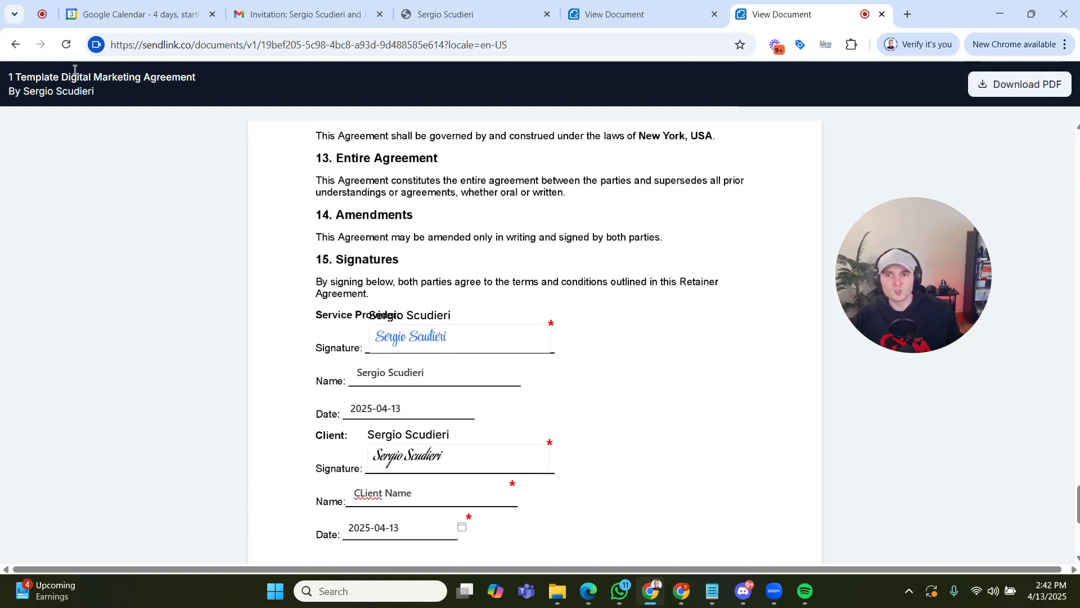
- Return to the document editor in HighLevel, close the share links and go back to the Documents & Contracts list
left_click(427, 22)
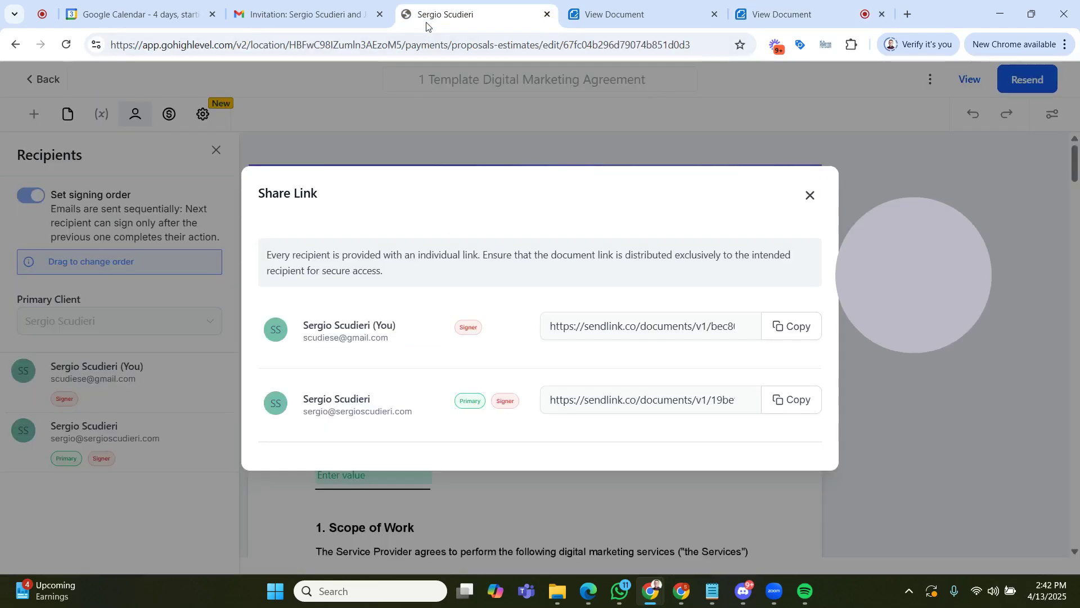
left_click(811, 196)
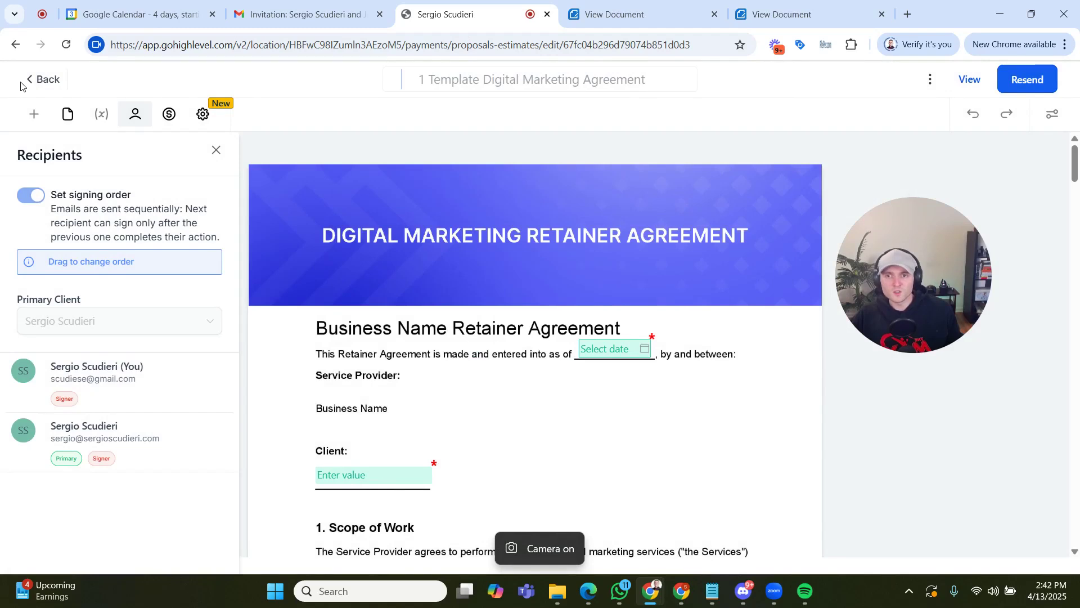
left_click(25, 81)
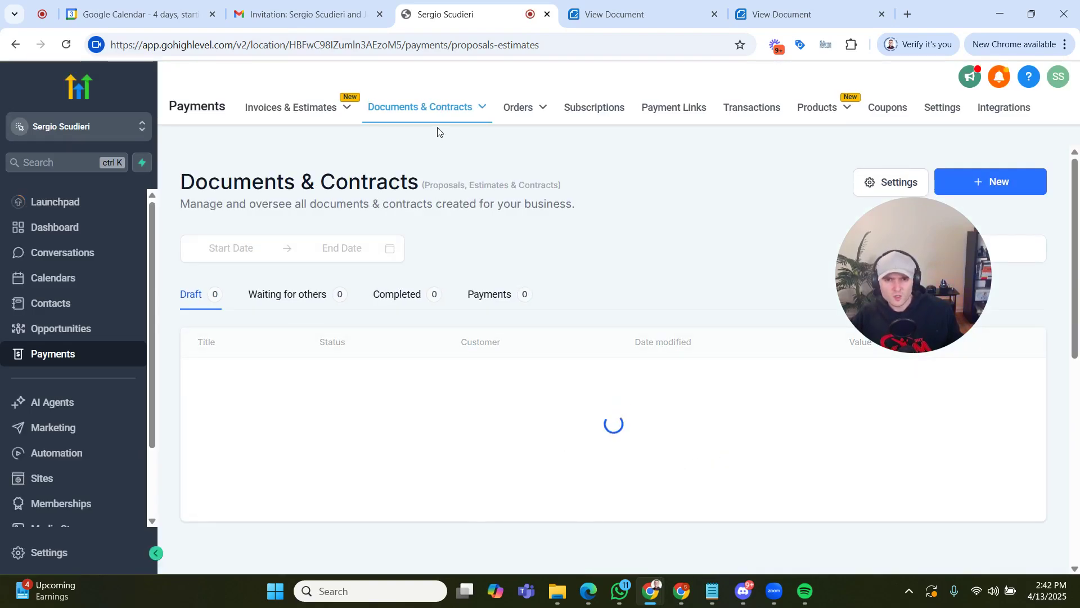
- Open the completed "1 Template Digital Marketing Agreement" and review it down to both parties' entries in the Signatures section
mouse_move(439, 123)
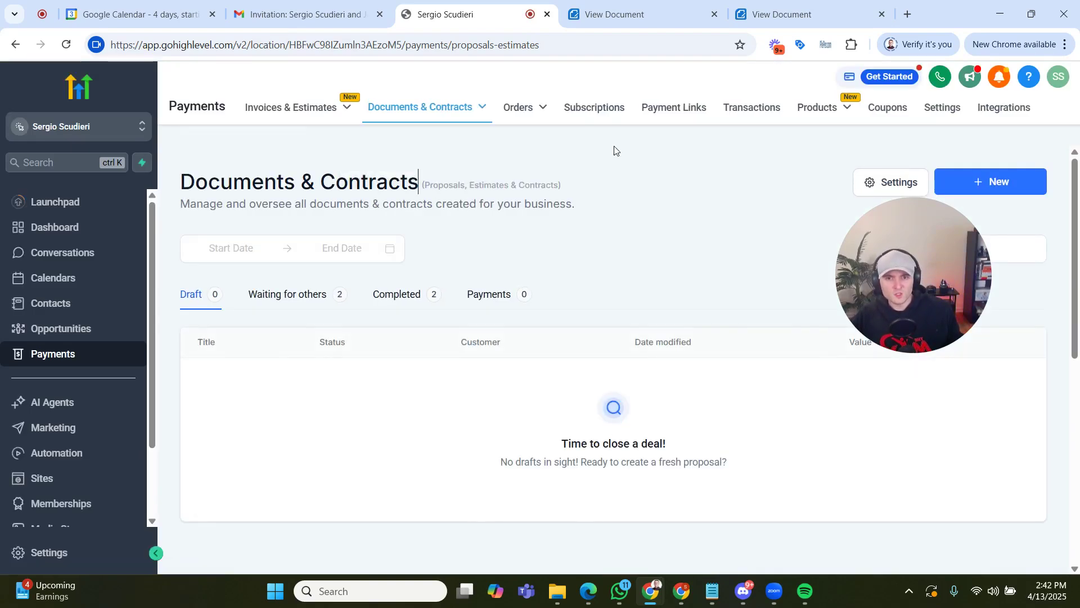
left_click(402, 301)
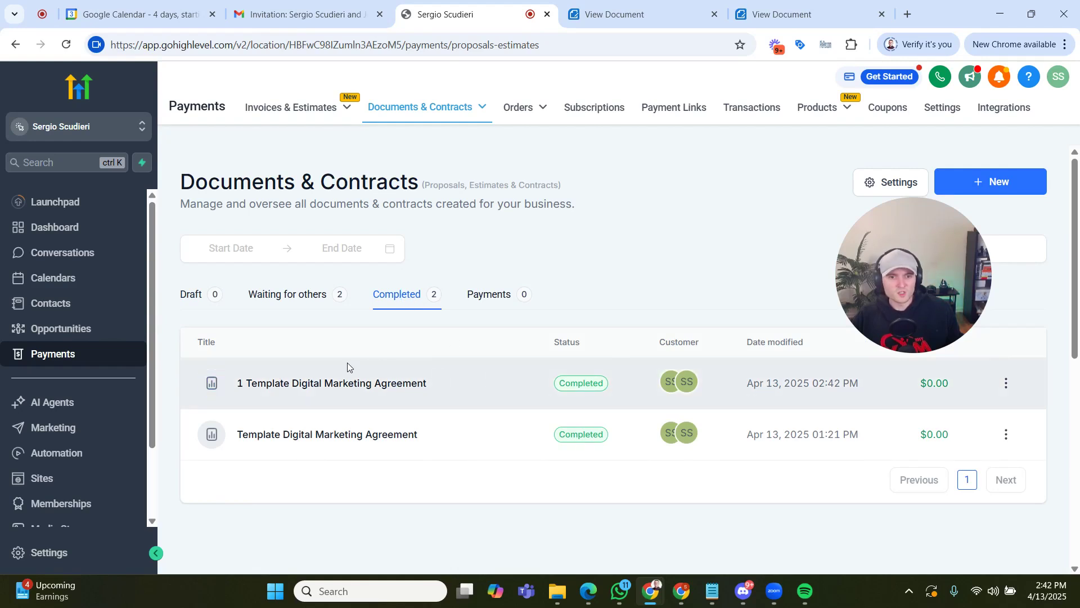
left_click(357, 388)
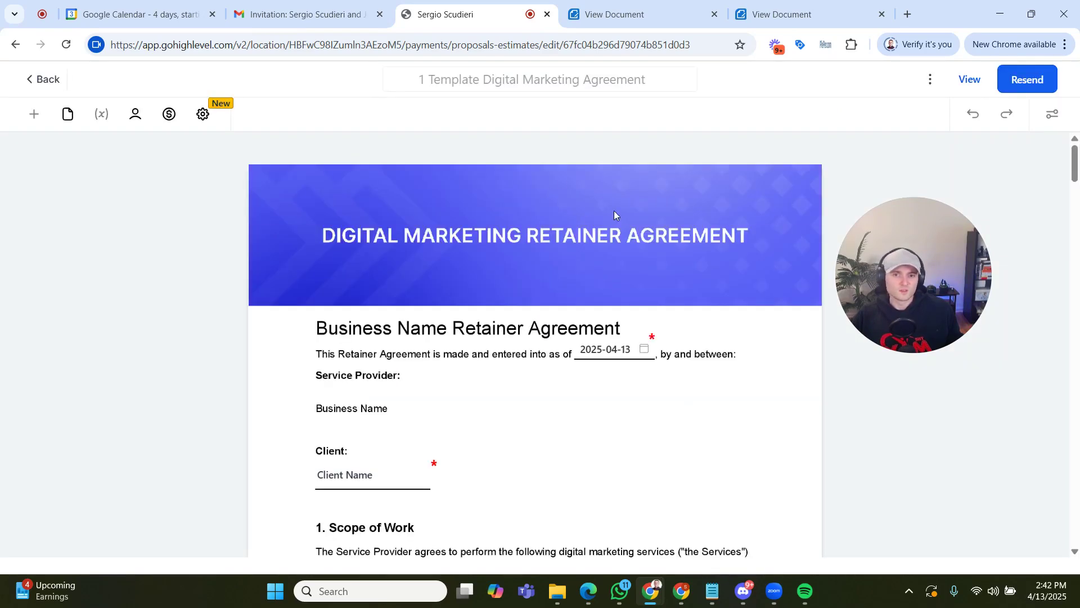
scroll(616, 211, "down", 10)
scroll(629, 221, "down", 15)
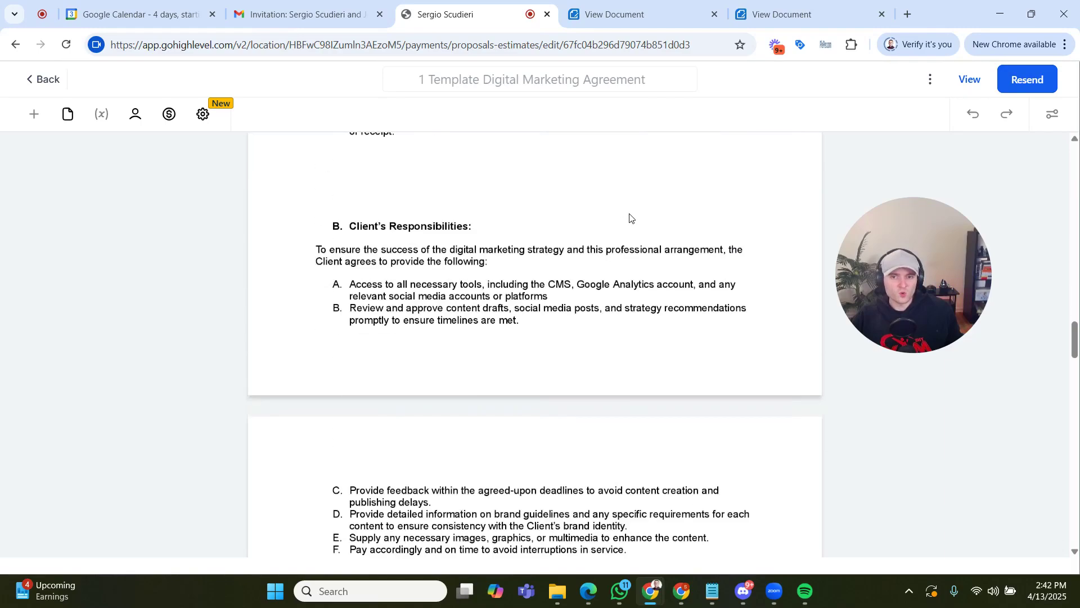
scroll(631, 218, "down", 15)
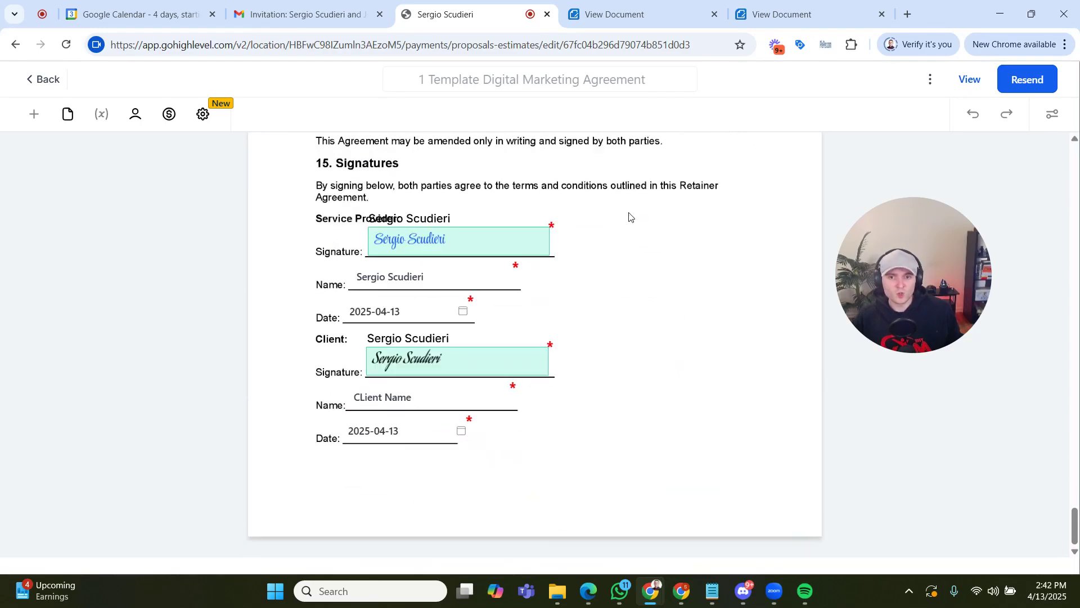